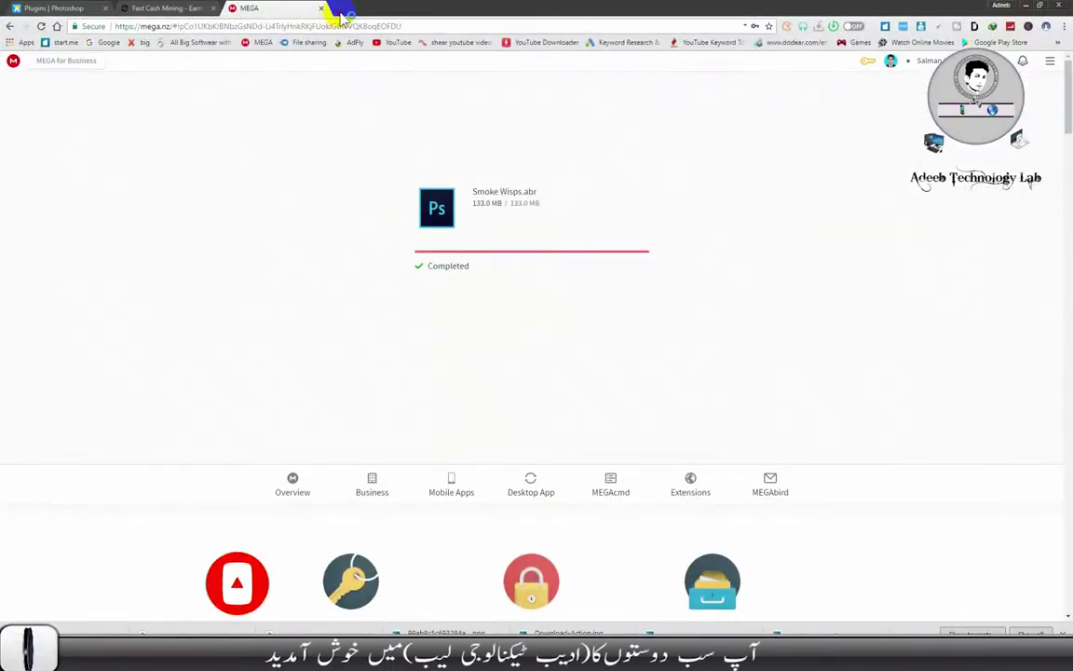
# - After the Smoke Wisps.abr download completes, open a new tab and return to the Plugins tab
pyautogui.click(327, 9)
pyautogui.click(82, 13)
# - Close the leftover Plugins, Fast Cash Mining and MEGA download tabs
pyautogui.click(106, 10)
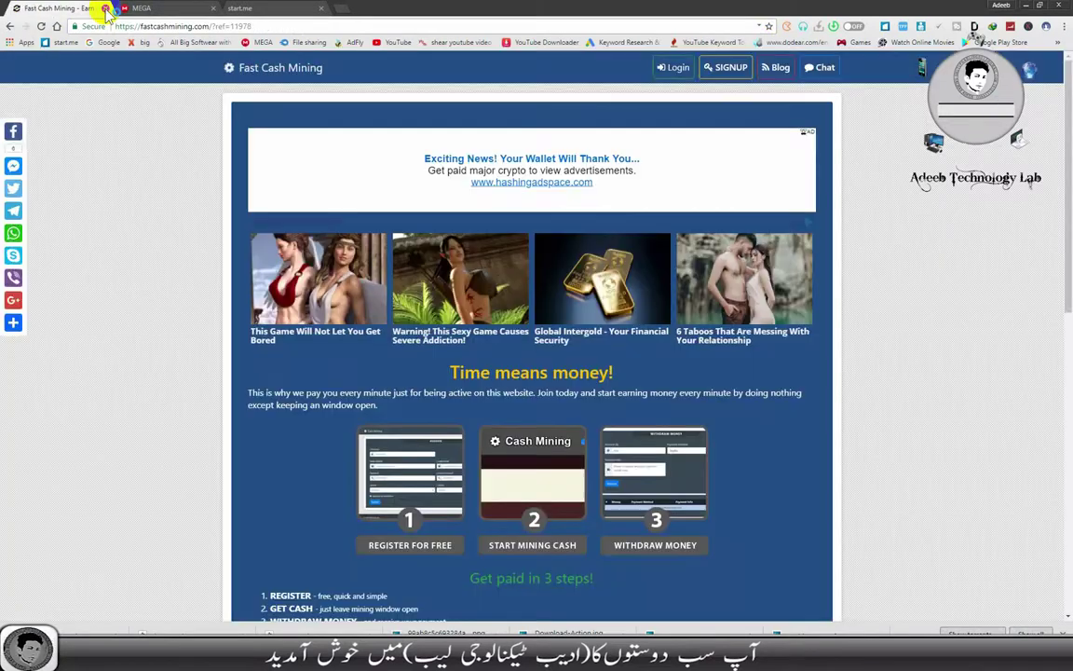
pyautogui.click(105, 9)
pyautogui.click(105, 9)
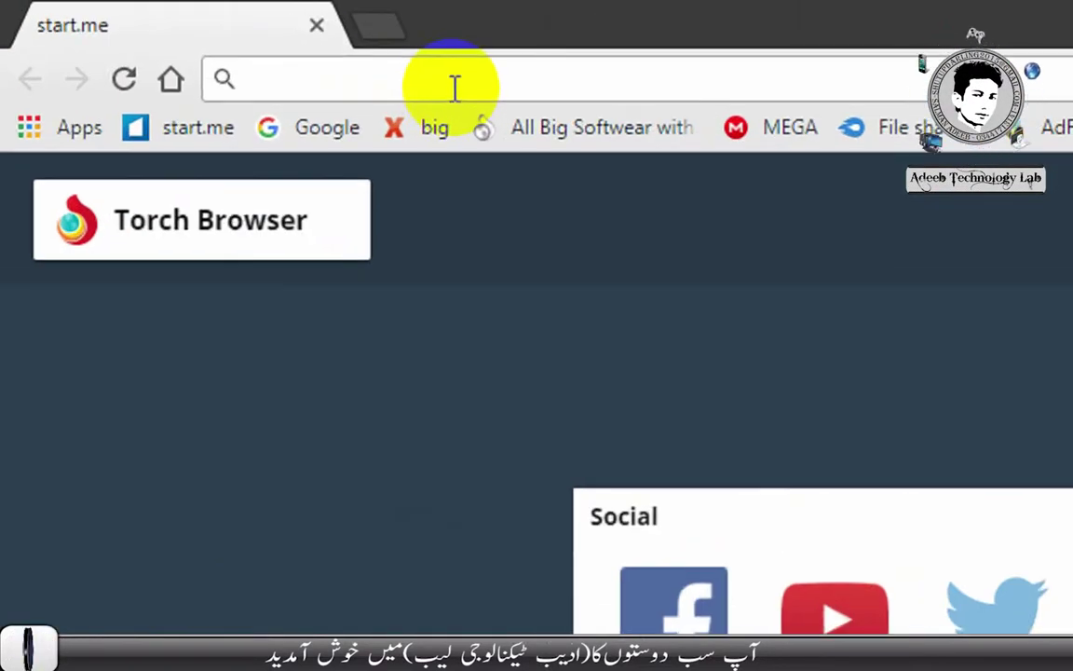
# - Load the author's Photoshop Wix site from the /photoshop address suggestion
pyautogui.write('s')
pyautogui.click(659, 79)
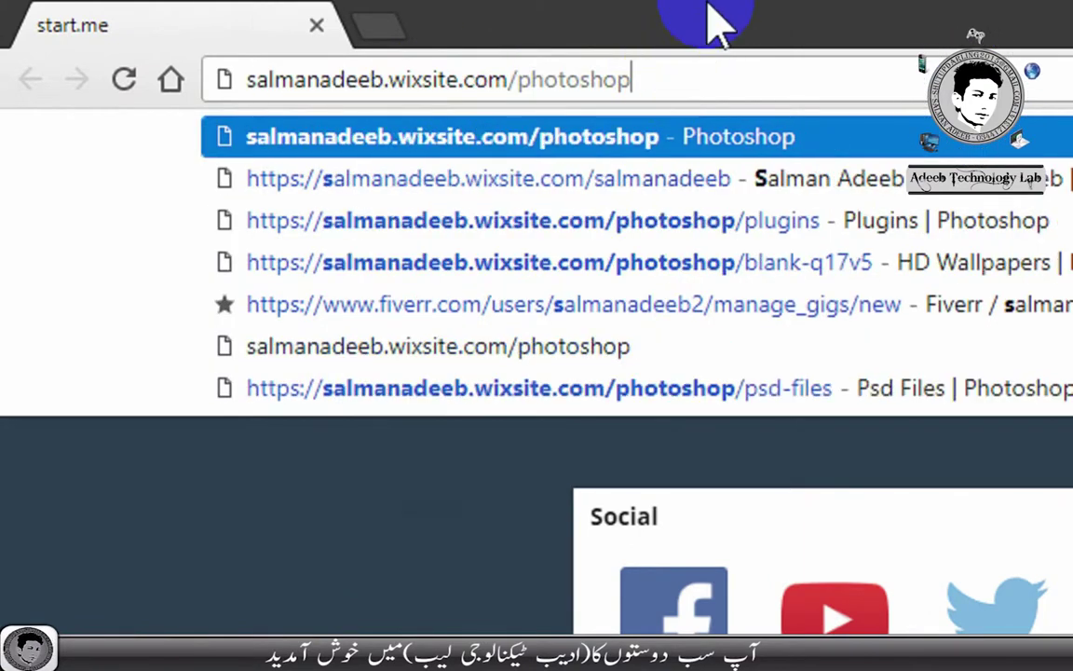
pyautogui.press('Return')
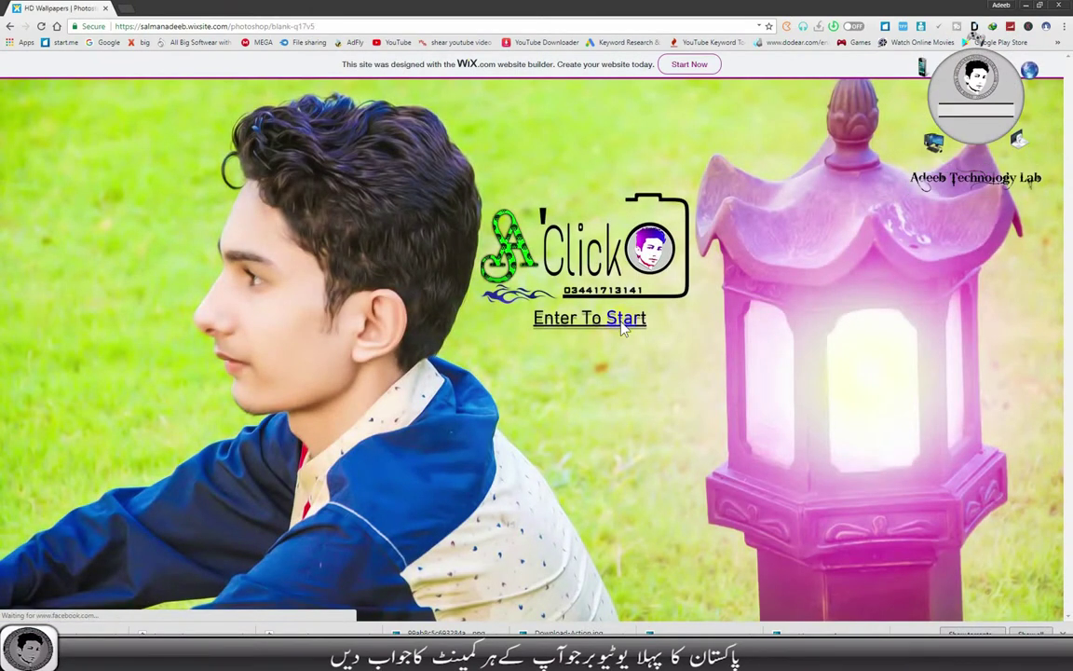
# - Enter the Wix site, go to Plugins, and open the All Spider Web Brushes in one File item
pyautogui.click(622, 320)
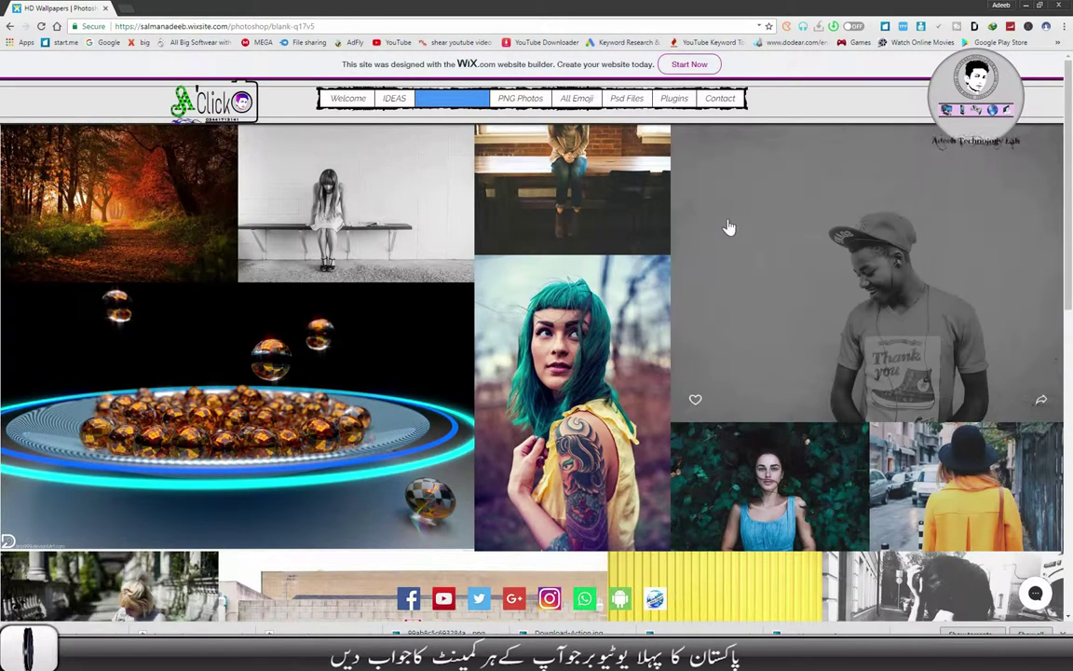
pyautogui.click(674, 98)
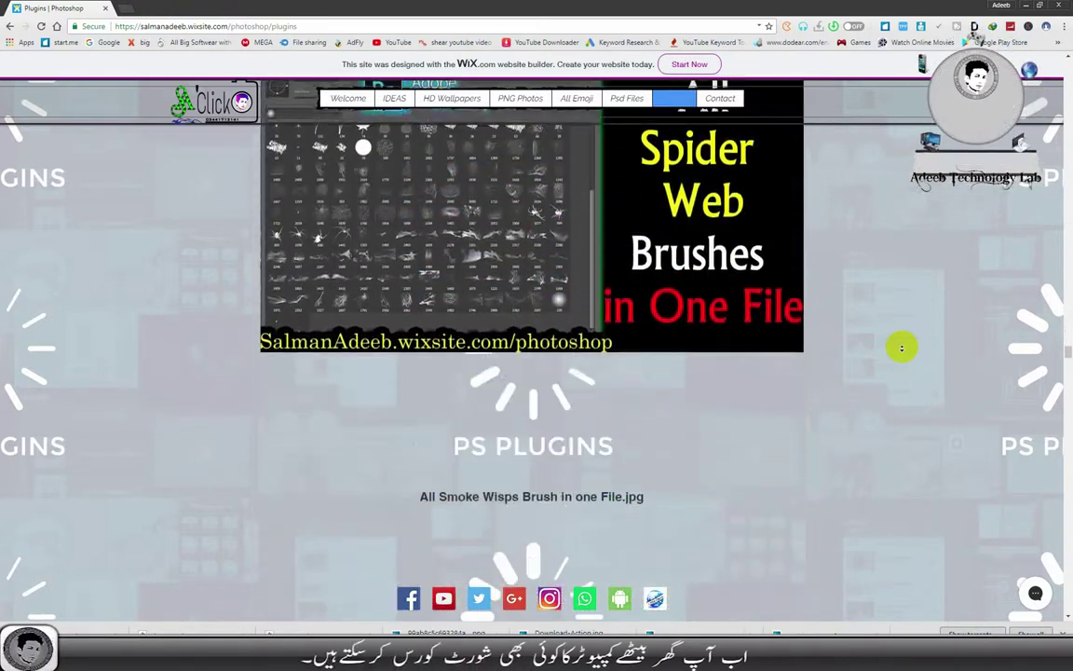
pyautogui.scroll(4, 881, 298)
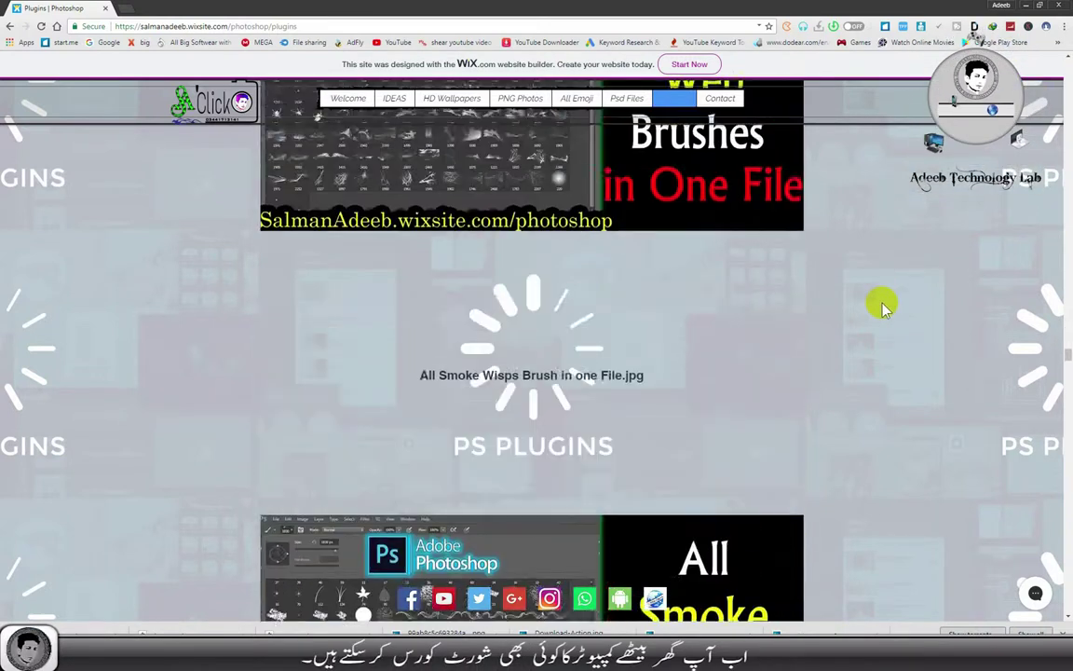
pyautogui.click(479, 359)
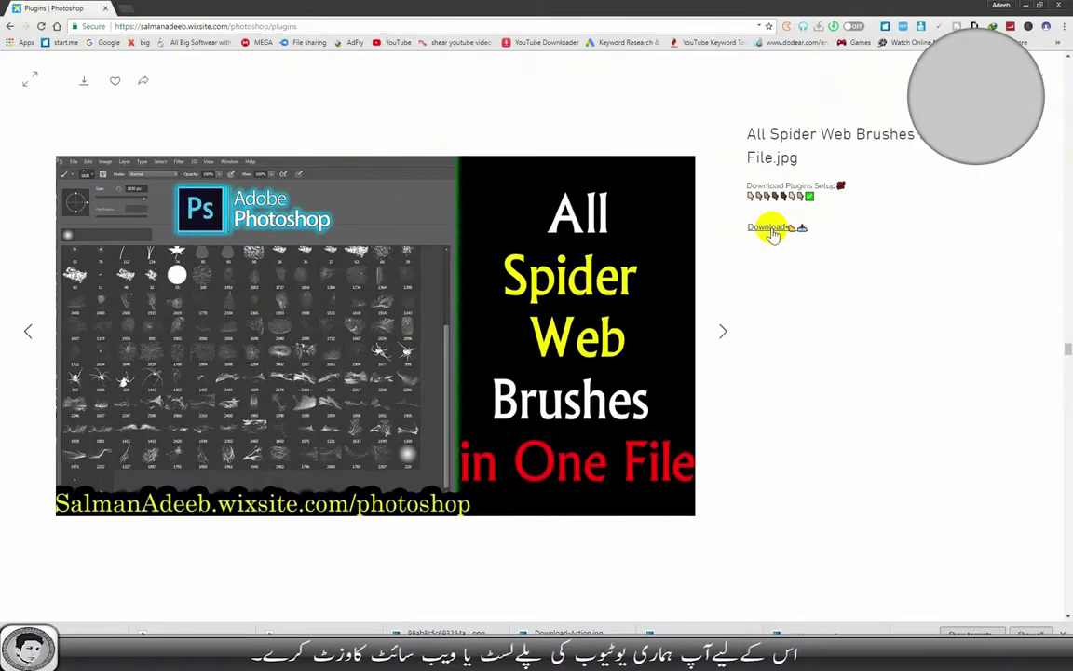
# - Follow the Spider Web Brushes download link and skip the AdFly ad after its countdown
pyautogui.click(273, 445)
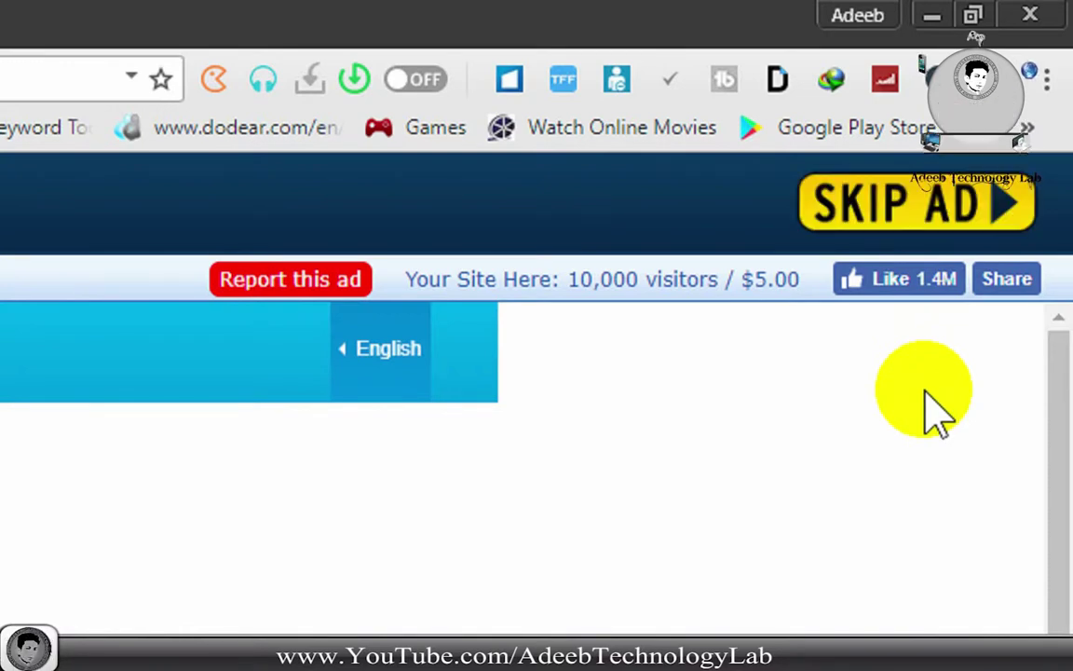
pyautogui.click(928, 207)
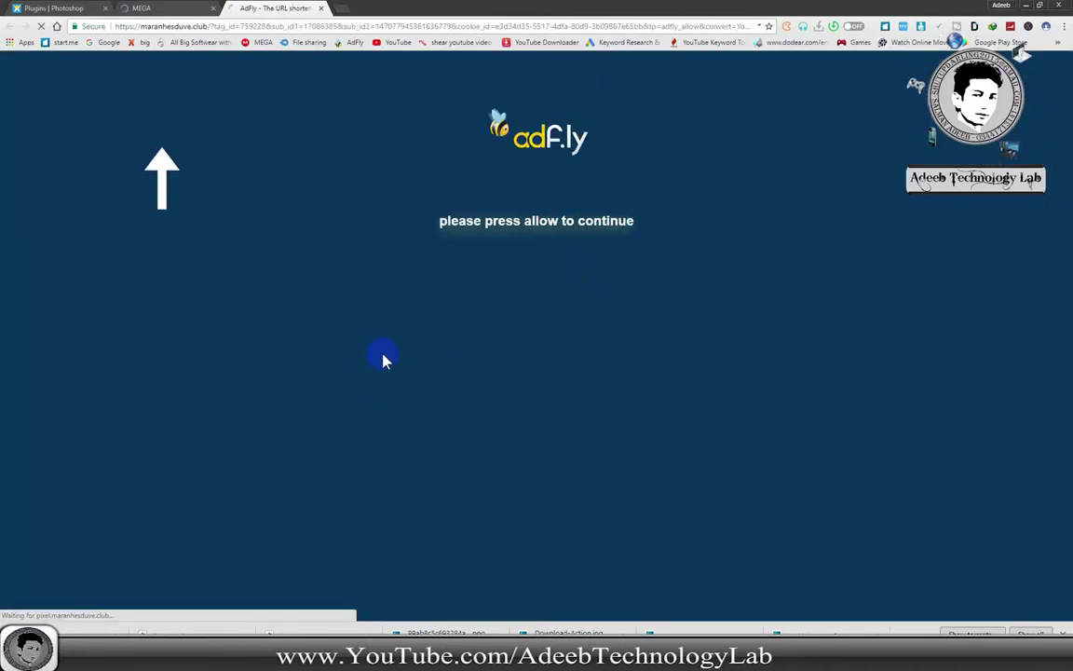
# - Save Spider Webs Brushes.abr (75.4 MB) from MEGA to Downloads and reveal it in its folder
pyautogui.click(382, 356)
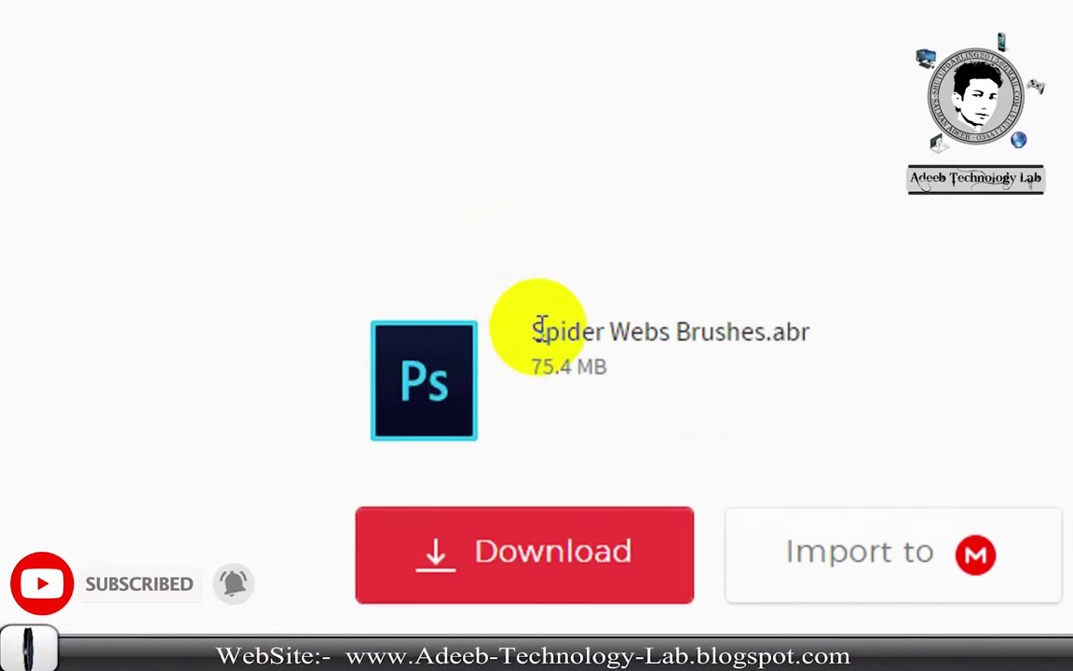
pyautogui.moveTo(472, 192); pyautogui.dragTo(561, 195)
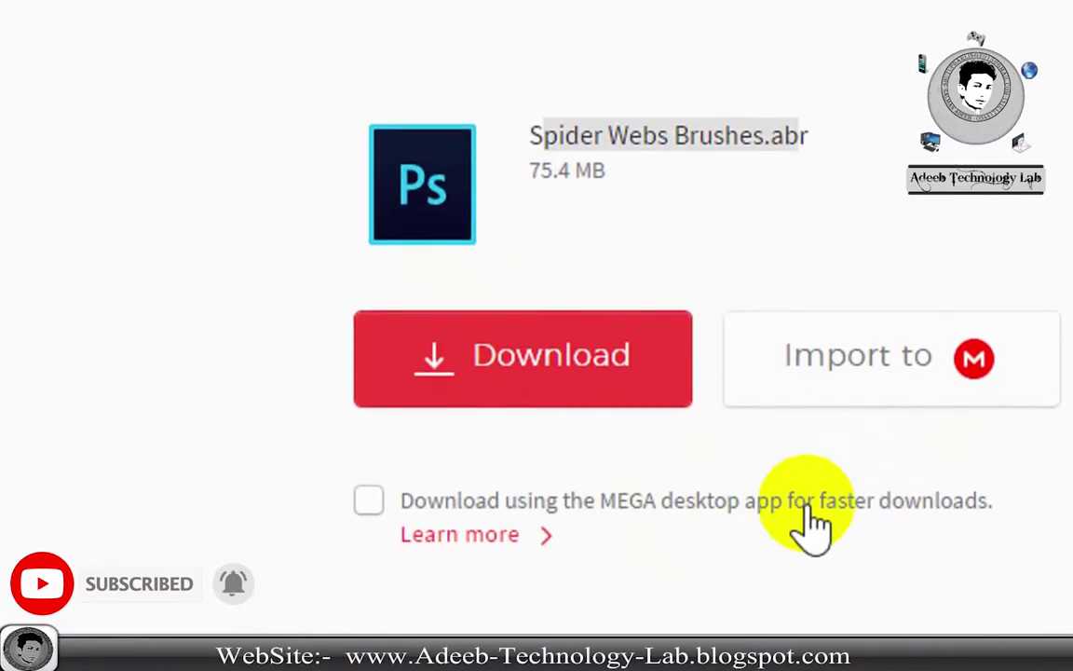
pyautogui.click(408, 371)
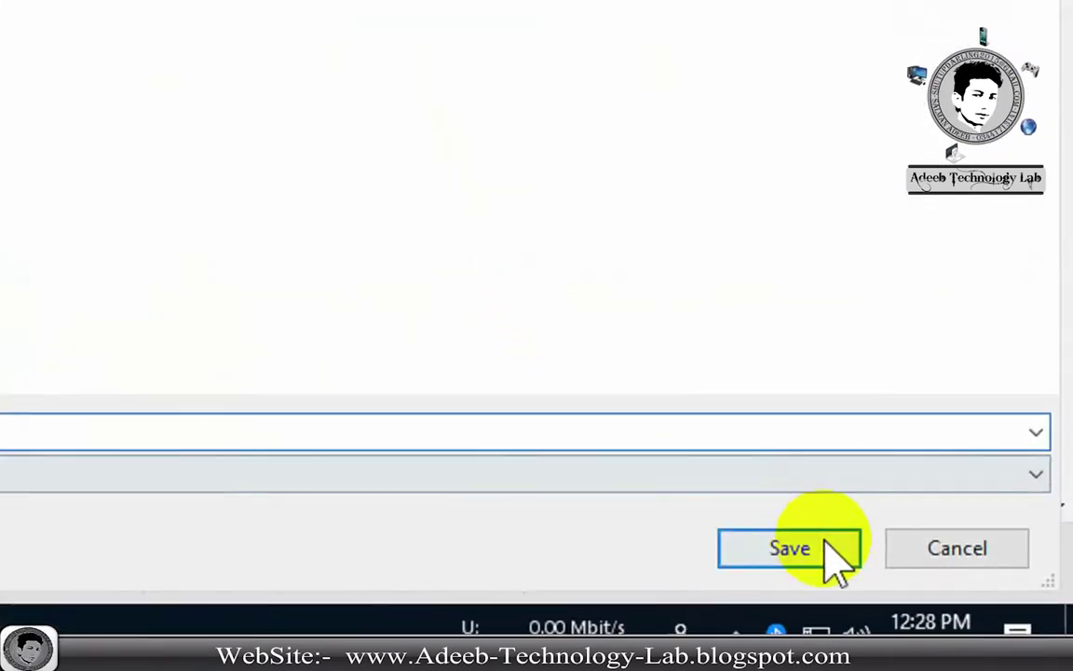
pyautogui.click(990, 631)
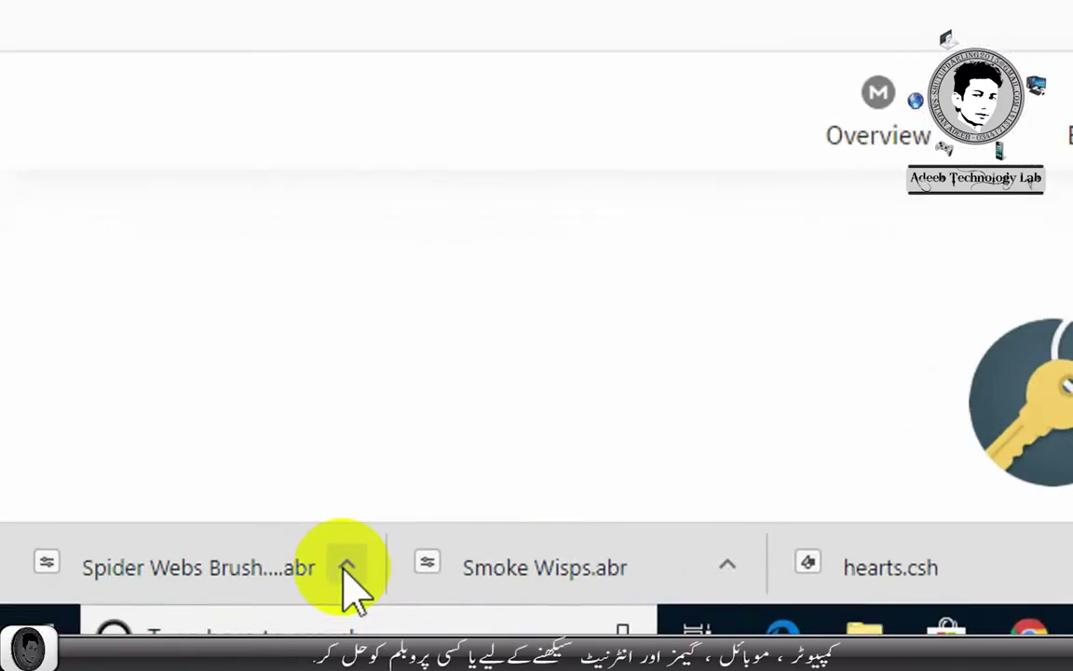
pyautogui.click(350, 575)
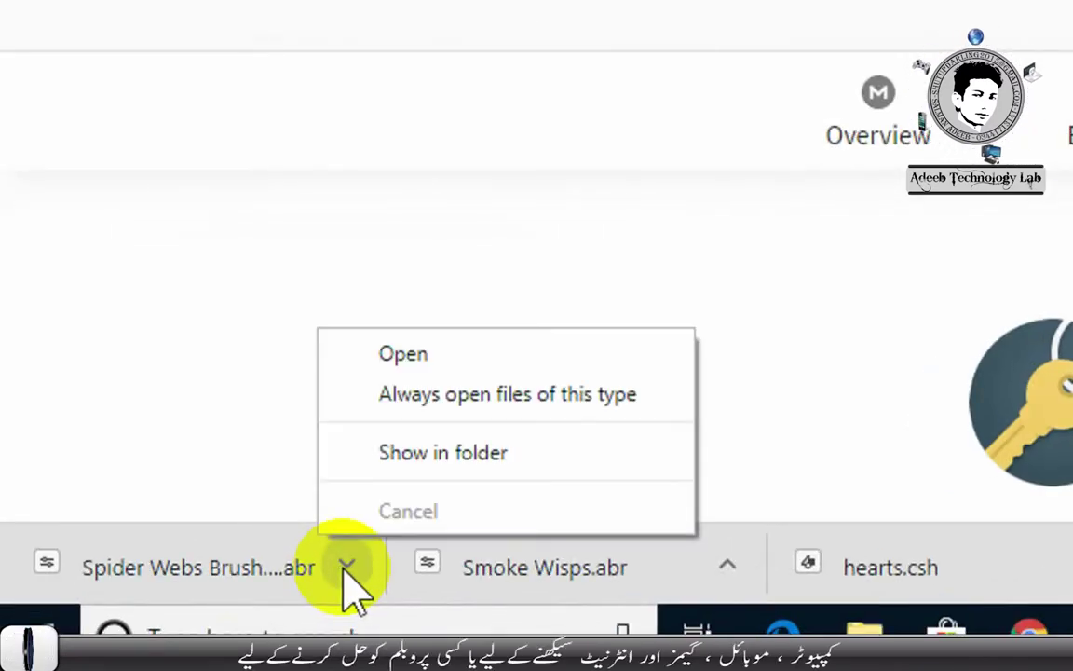
pyautogui.click(436, 453)
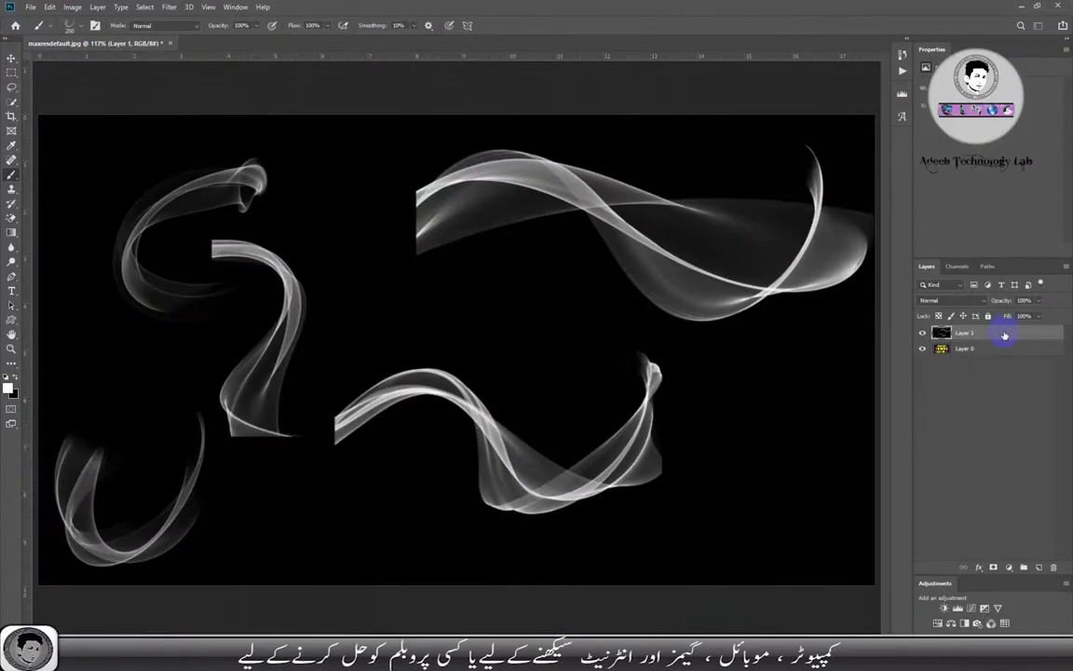
# - Undo the smoke strokes so the canvas is plain black again
pyautogui.hotkey('ctrl', 'z')
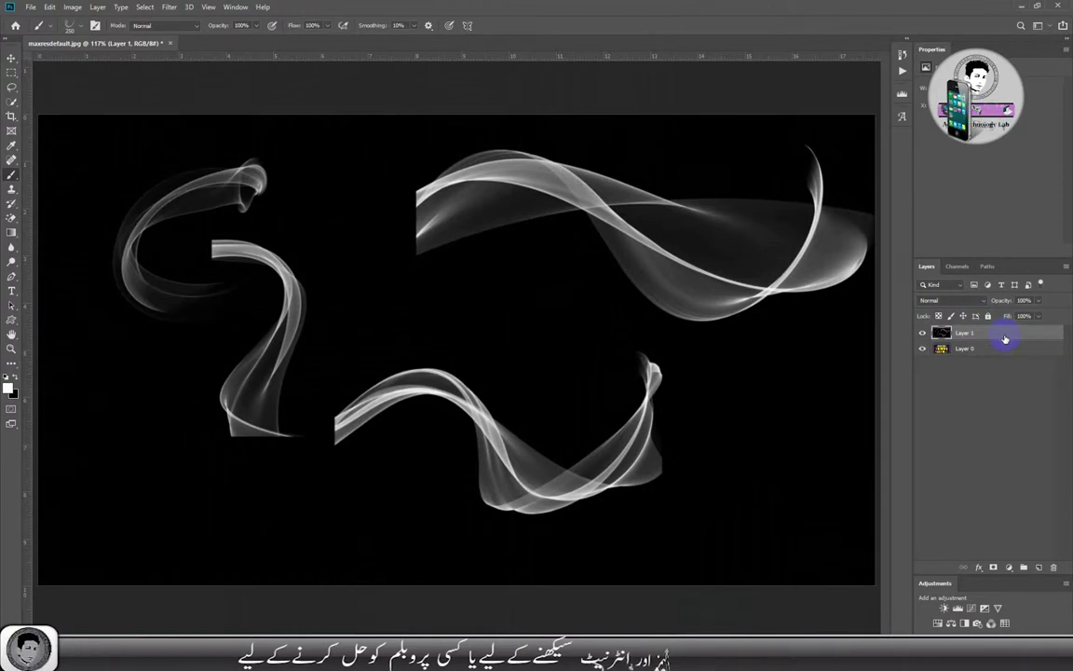
pyautogui.hotkey('ctrl', 'z')
pyautogui.hotkey('ctrl', 'z')
pyautogui.hotkey('ctrl', 'z')
pyautogui.hotkey('ctrl', 'z')
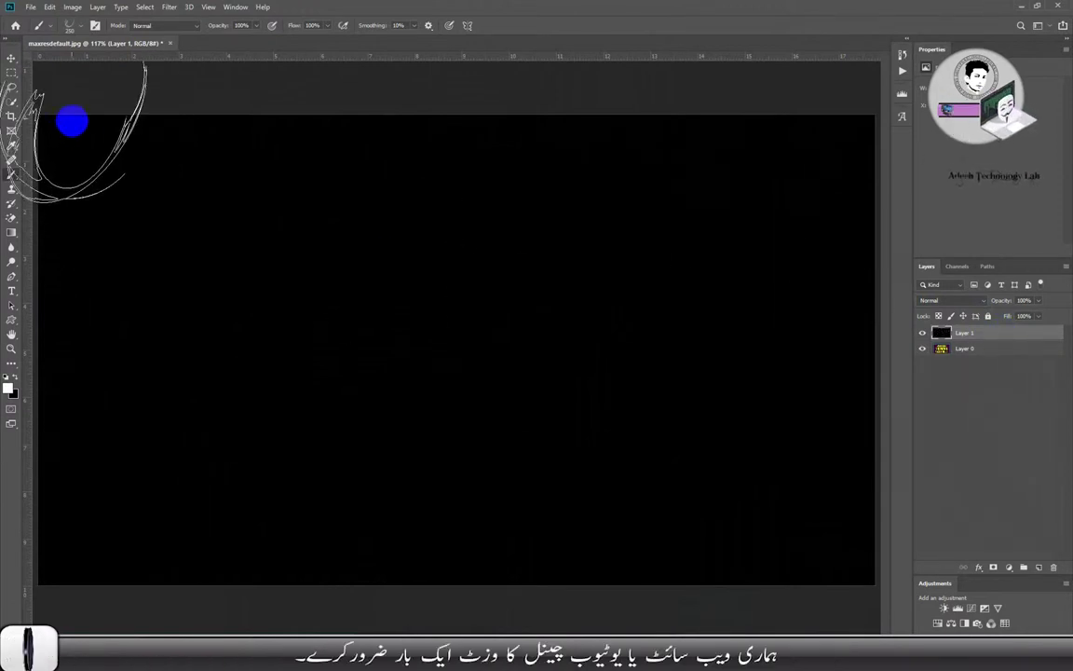
pyautogui.click(12, 59)
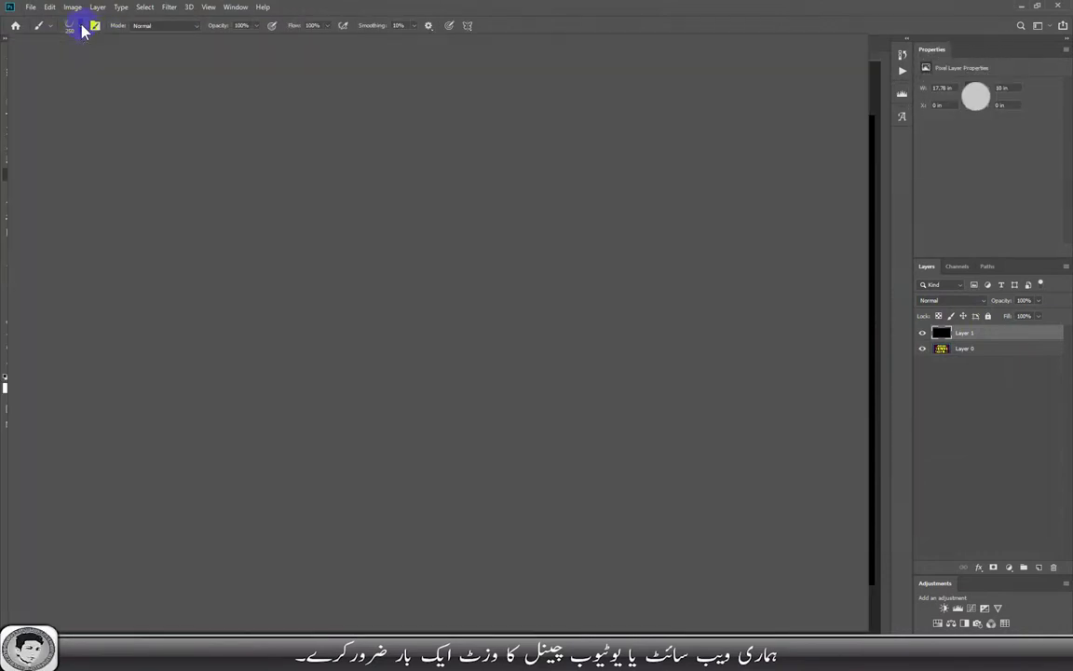
# - Delete the Smoke Wisps group from the brush presets, leaving only General Brushes
pyautogui.click(81, 28)
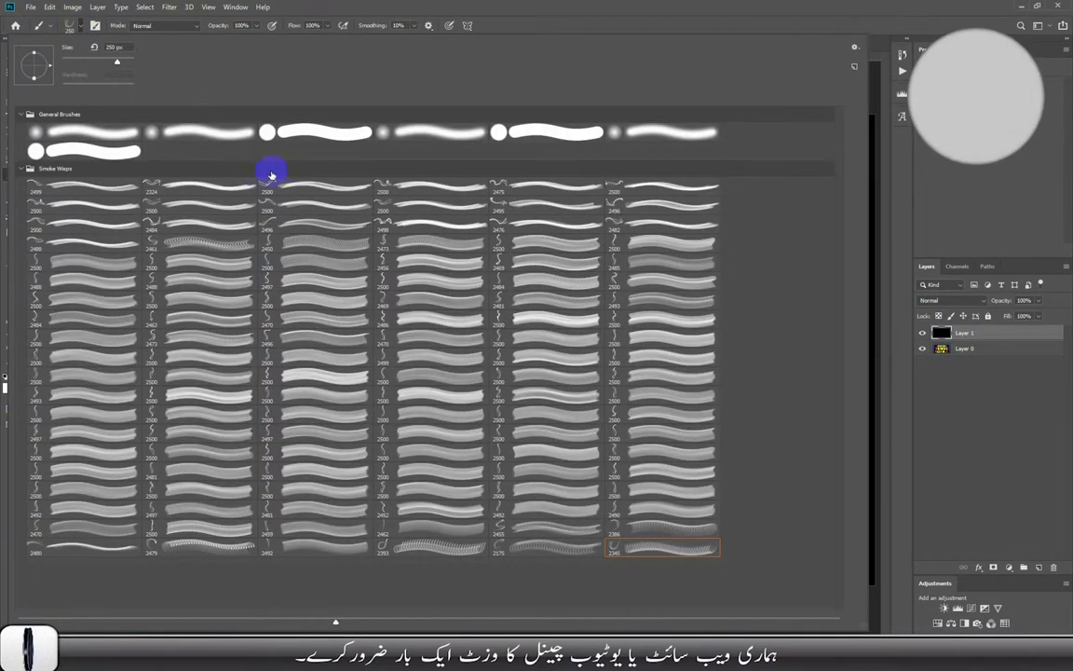
pyautogui.click(65, 169)
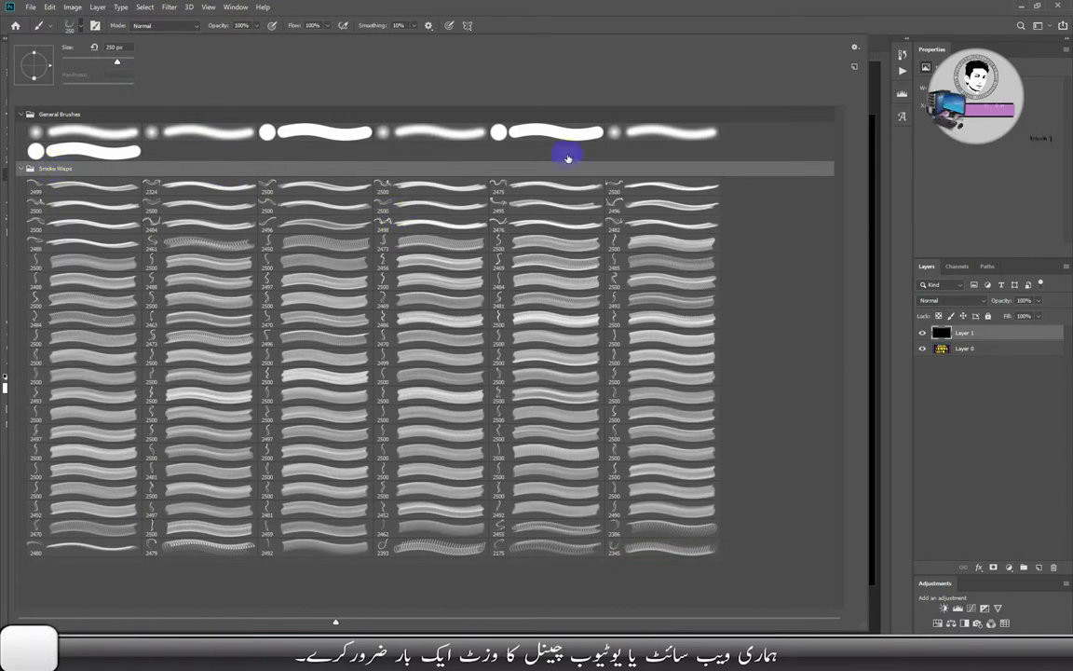
pyautogui.click(854, 46)
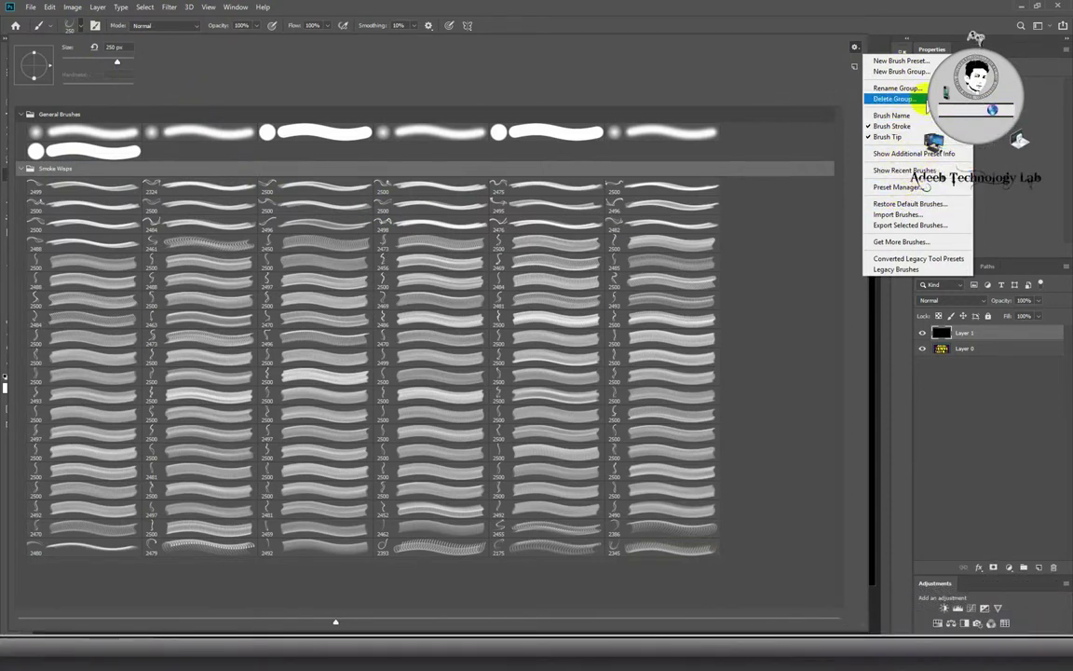
pyautogui.click(903, 99)
pyautogui.click(486, 242)
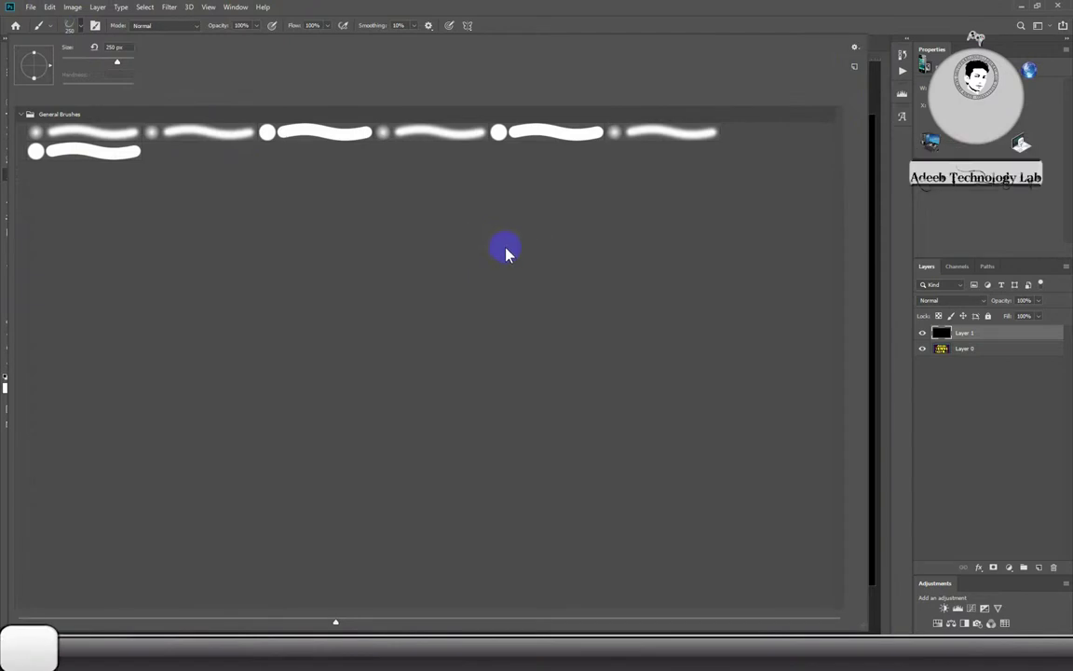
# - Import Spider Webs Brushes.abr from the Downloads folder into the brush presets
pyautogui.click(854, 46)
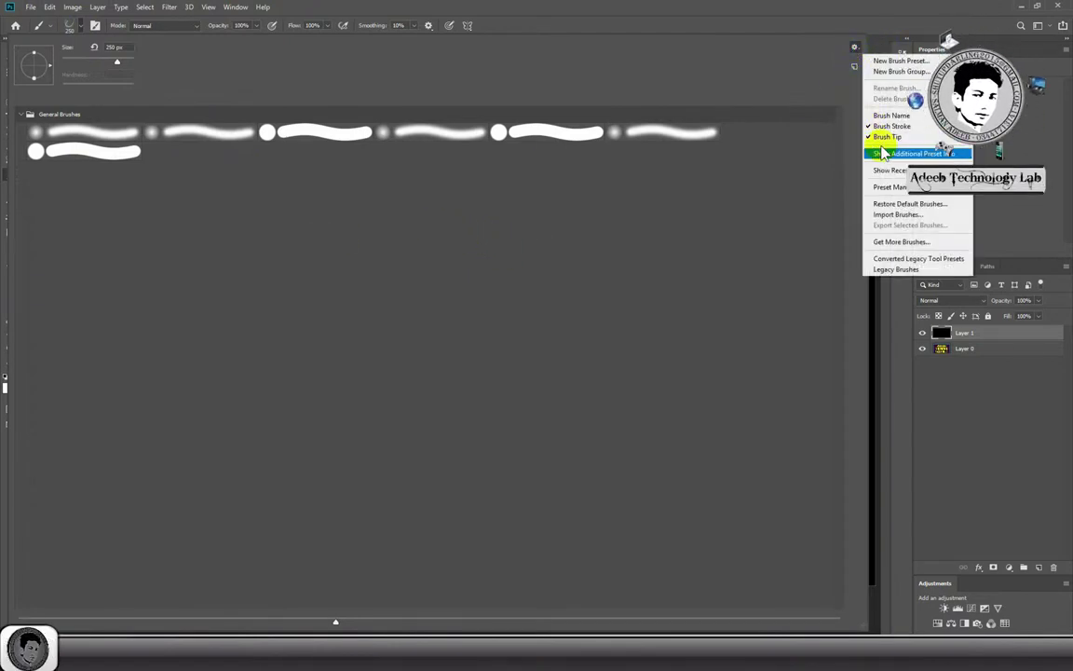
pyautogui.click(925, 219)
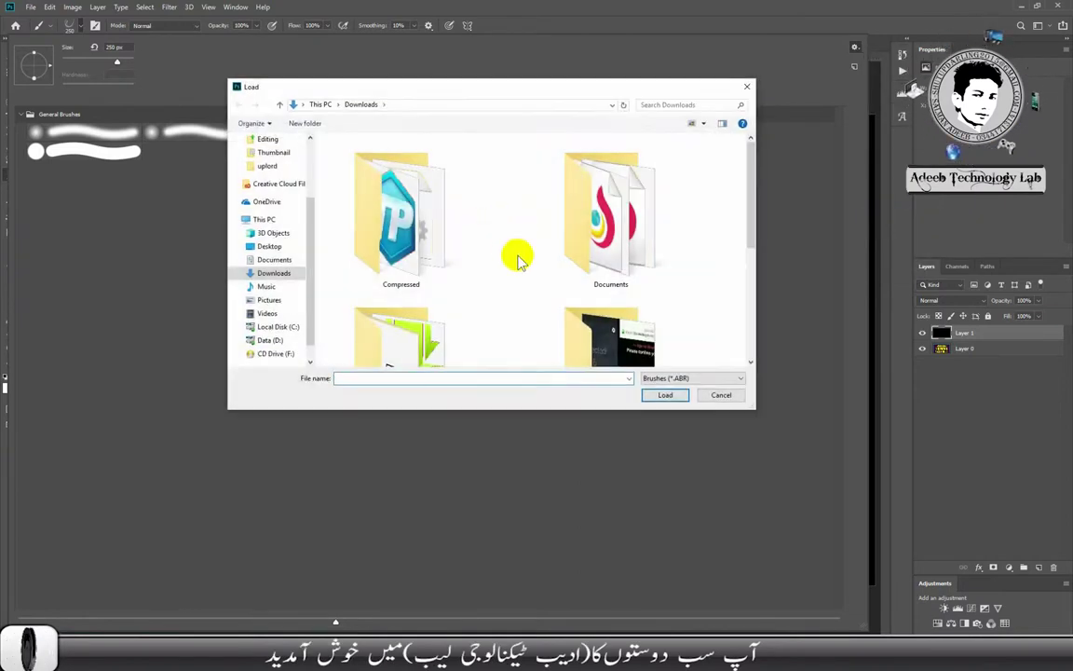
pyautogui.scroll(-3, 519, 260)
pyautogui.click(610, 312)
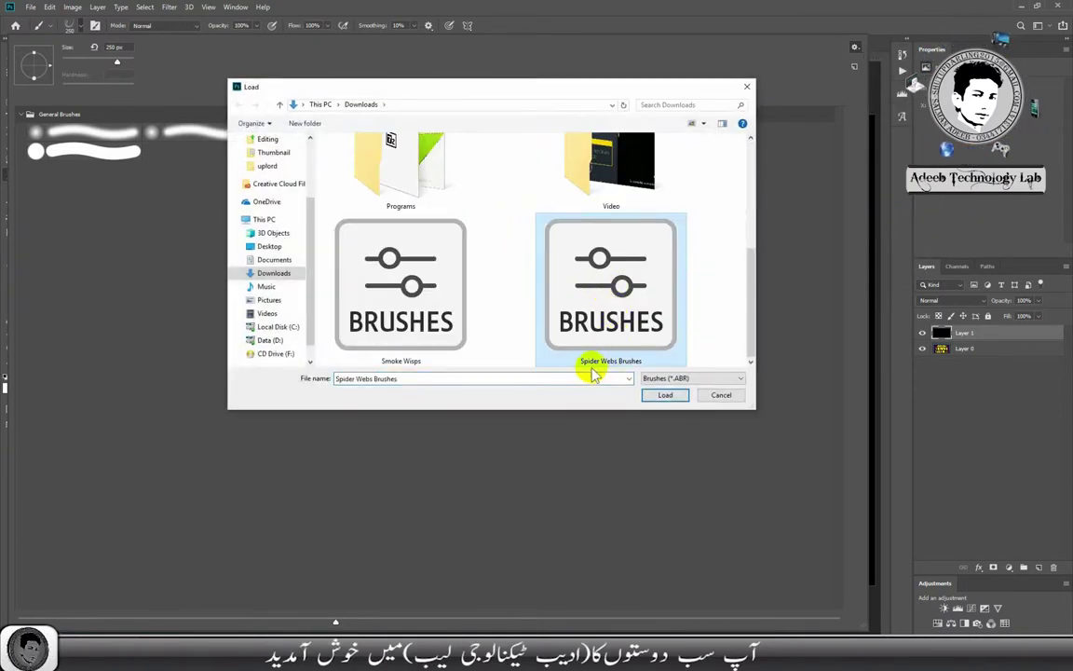
pyautogui.click(665, 397)
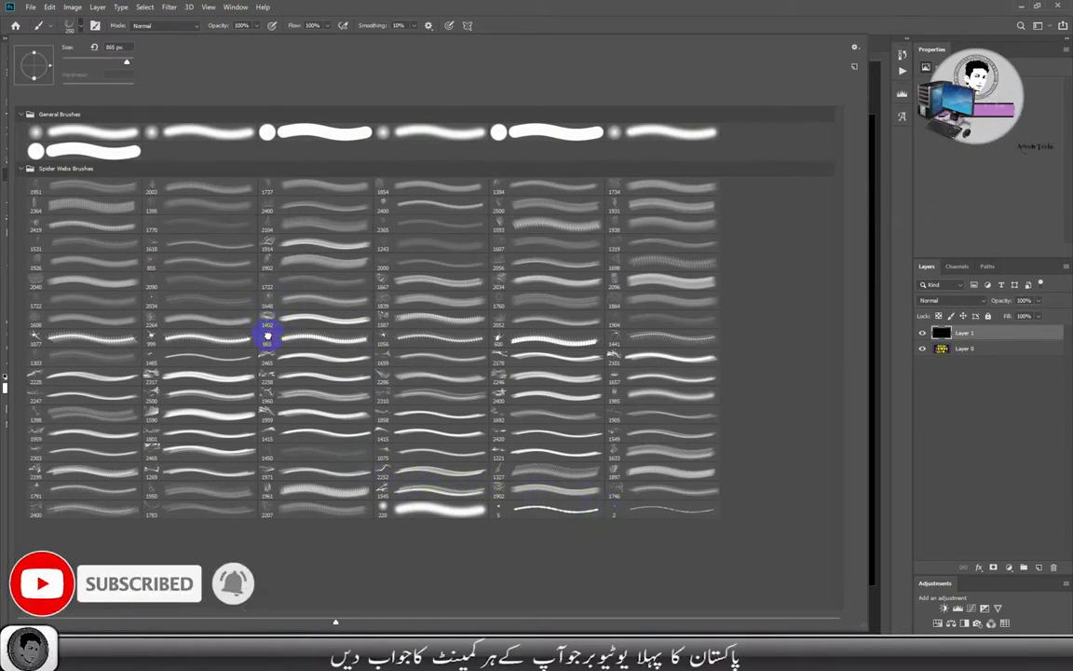
# - Stamp a 1441 px cobweb brush from Spider Webs Brushes just below and right of the spider
pyautogui.doubleClick(275, 338)
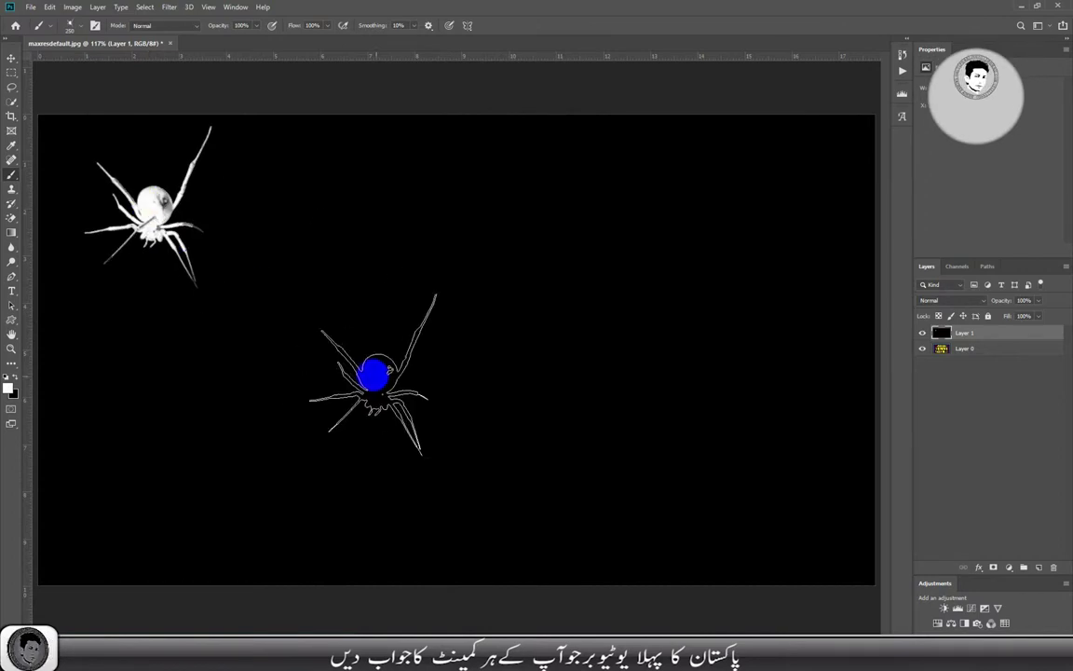
pyautogui.click(79, 29)
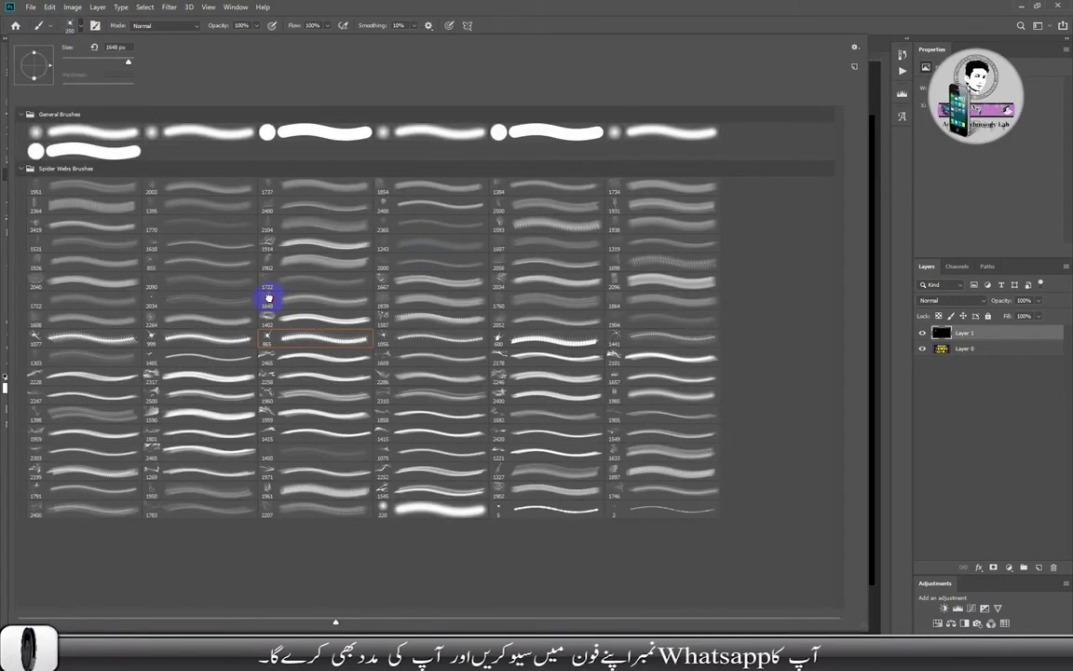
pyautogui.doubleClick(268, 298)
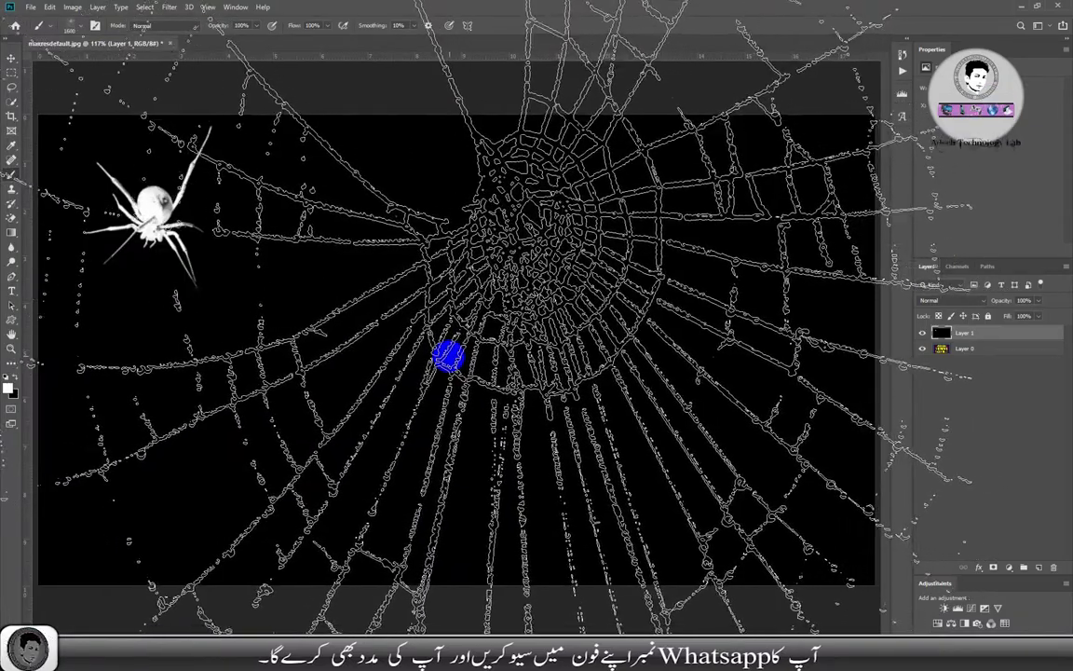
pyautogui.press('[')
pyautogui.press('[')
pyautogui.press('[')
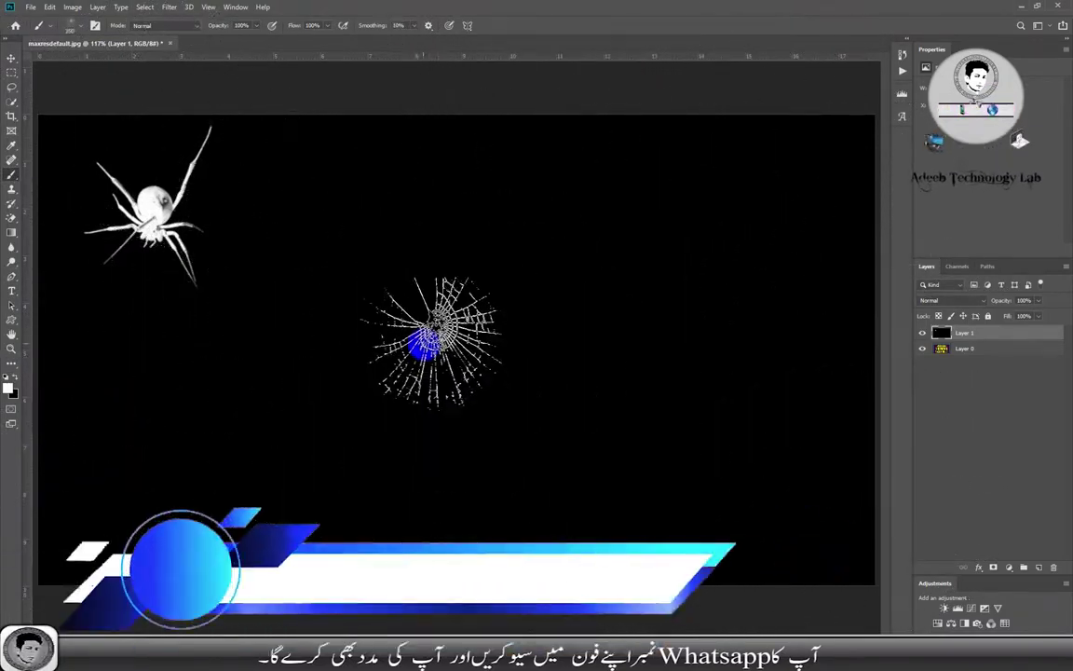
pyautogui.press(']')
pyautogui.press(']')
pyautogui.press(']')
pyautogui.press(']')
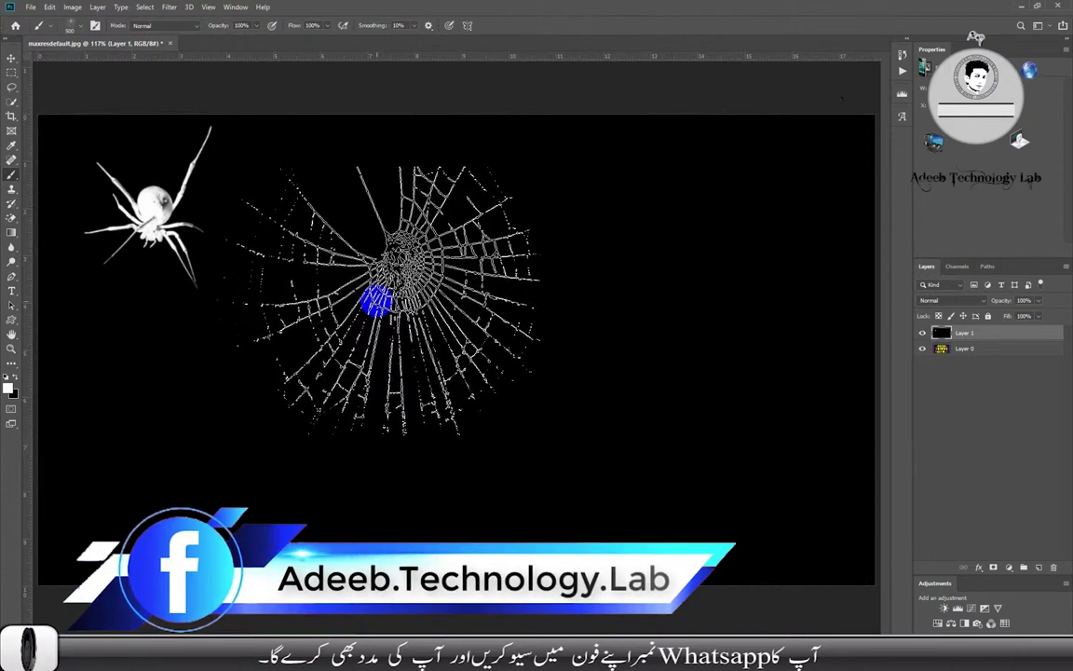
pyautogui.click(264, 384)
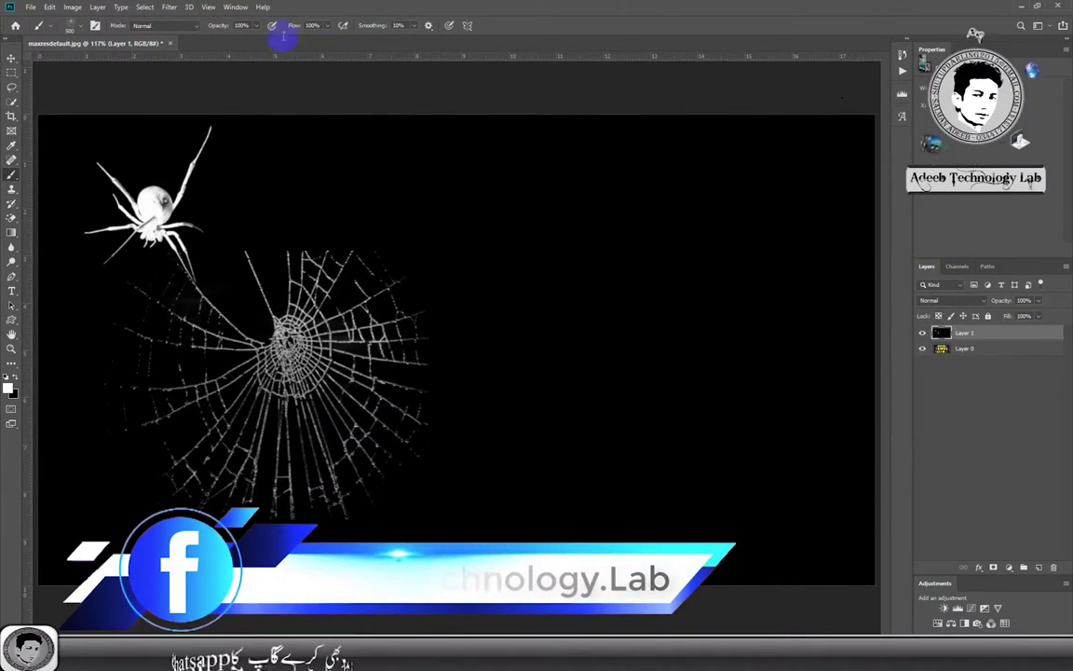
pyautogui.click(80, 25)
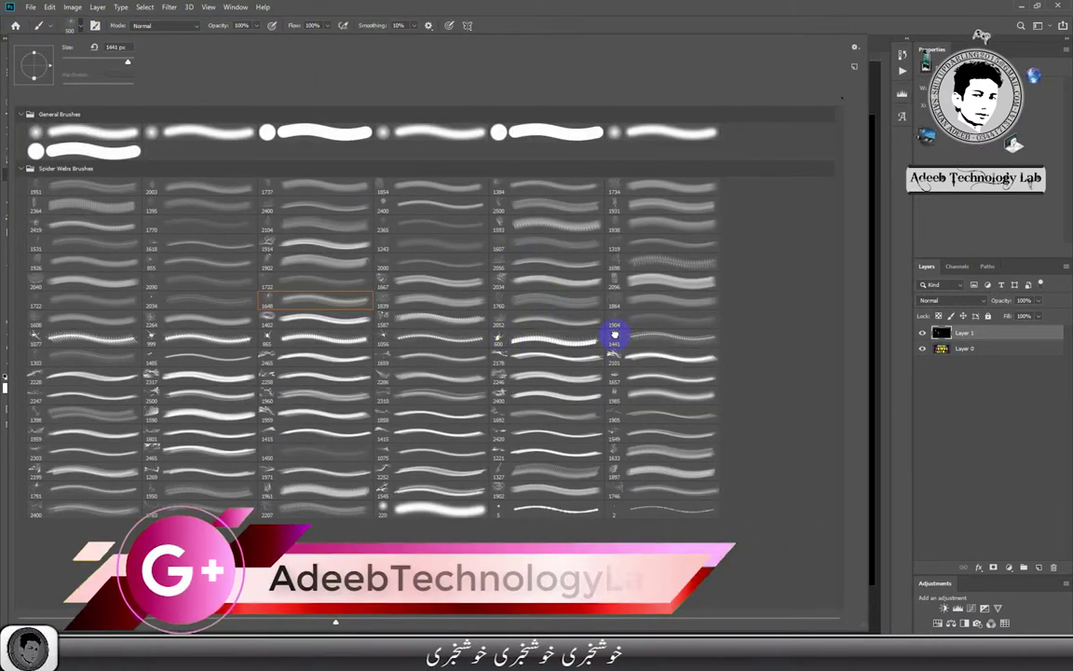
# - Stamp a 250 px long-legged spider brush at the top centre and near the bottom centre
pyautogui.doubleClick(650, 321)
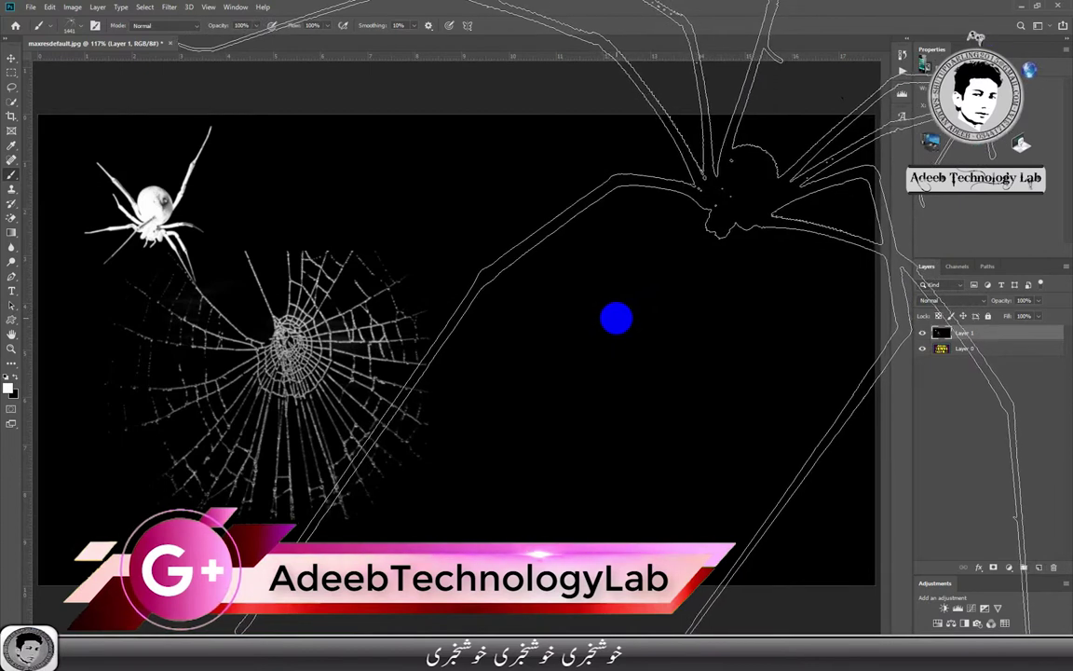
pyautogui.press('[')
pyautogui.press('[')
pyautogui.press('[')
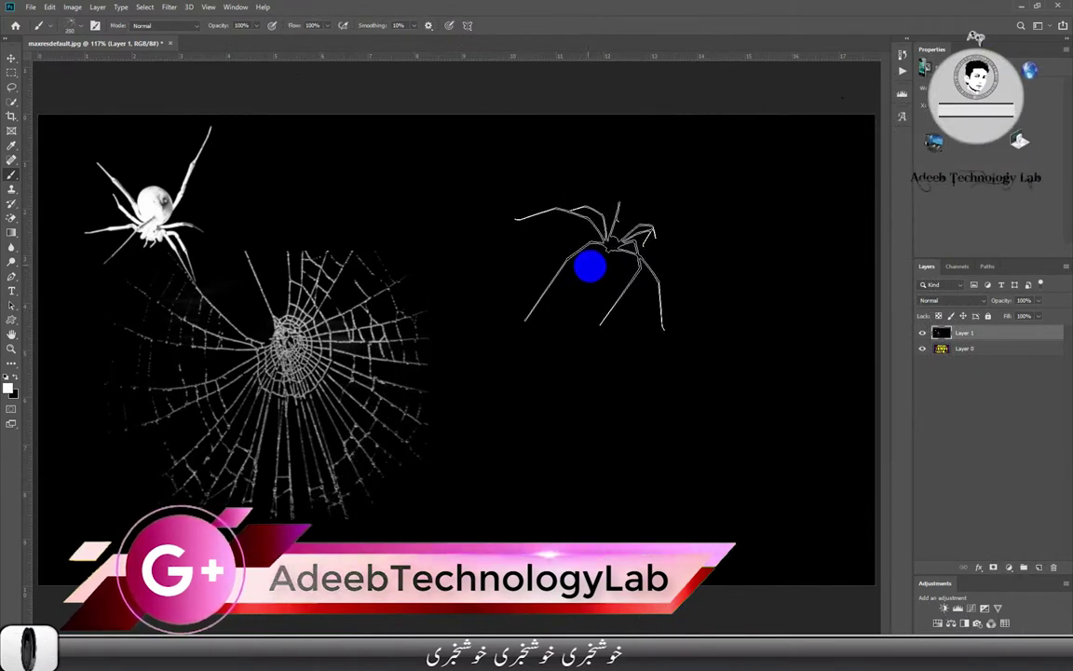
pyautogui.click(424, 197)
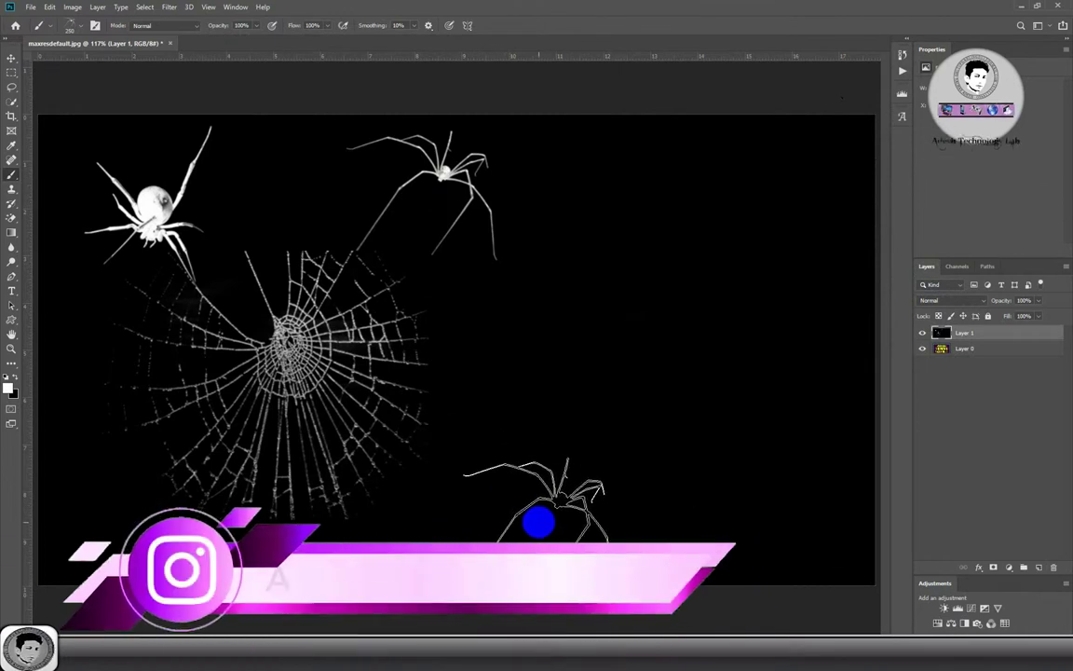
pyautogui.click(539, 511)
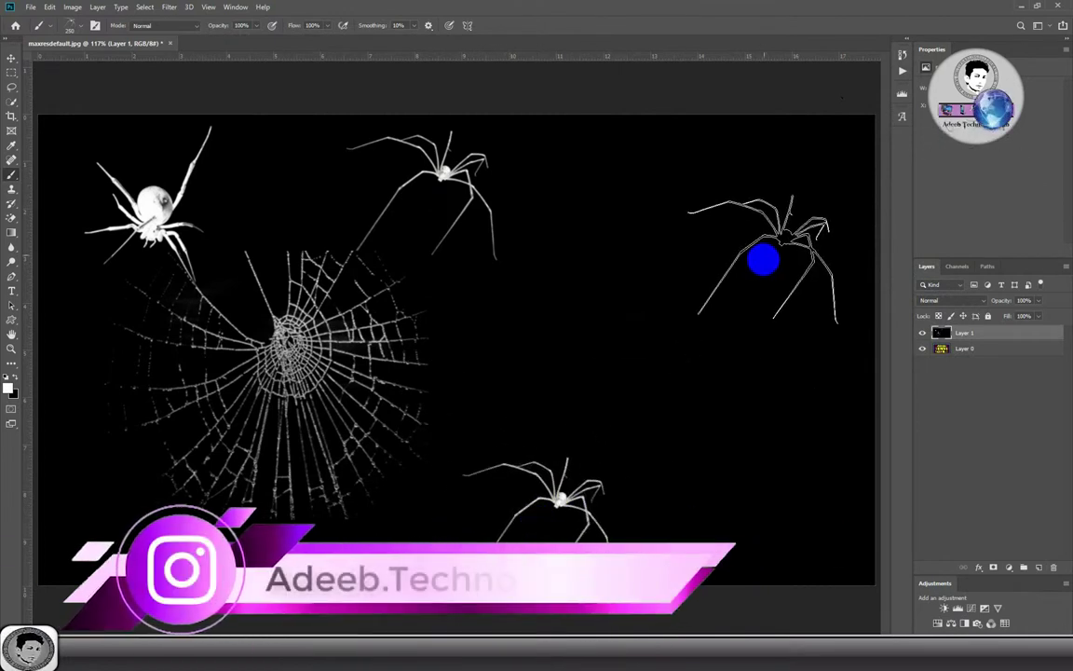
# - Stamp brush 1971 at 300 px as a streaky sheet web in the upper-right canvas
pyautogui.click(81, 28)
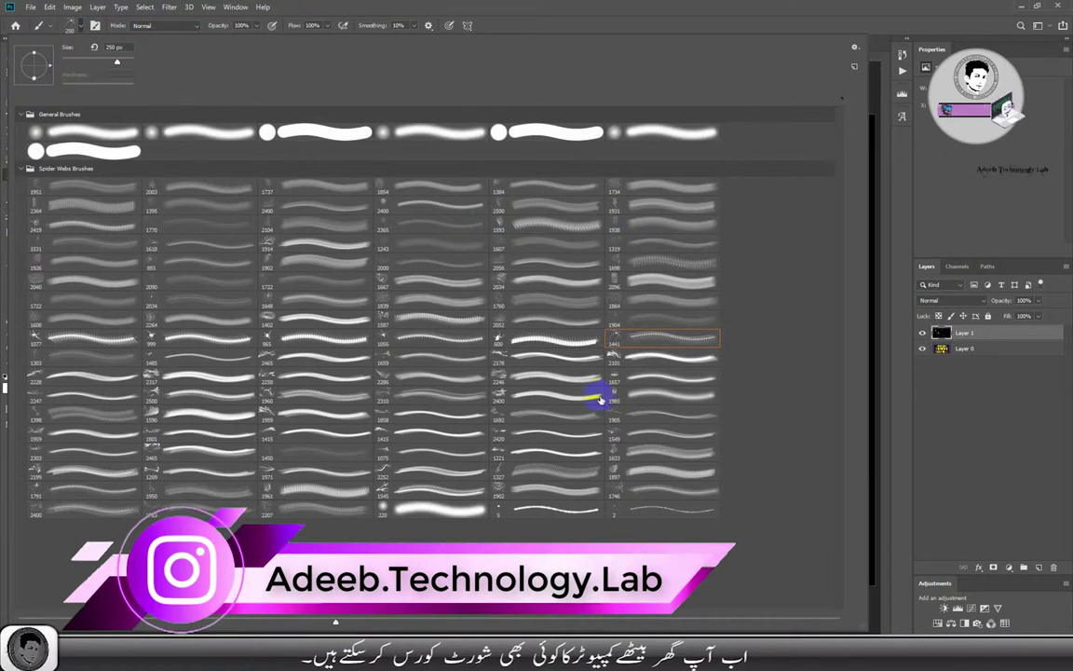
pyautogui.click(280, 474)
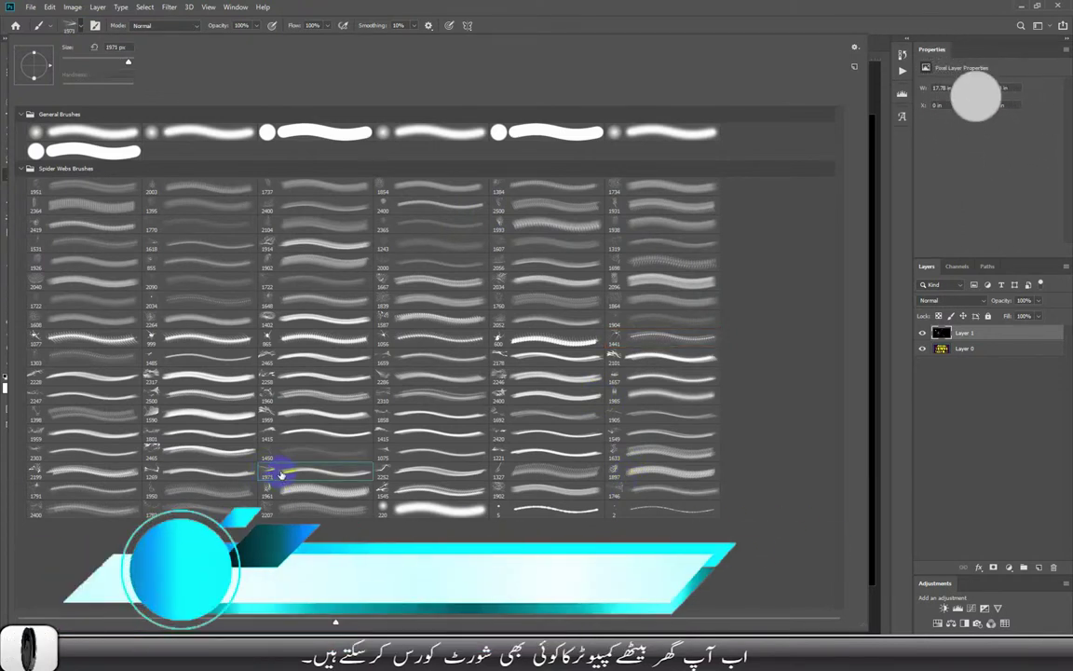
pyautogui.click(280, 474)
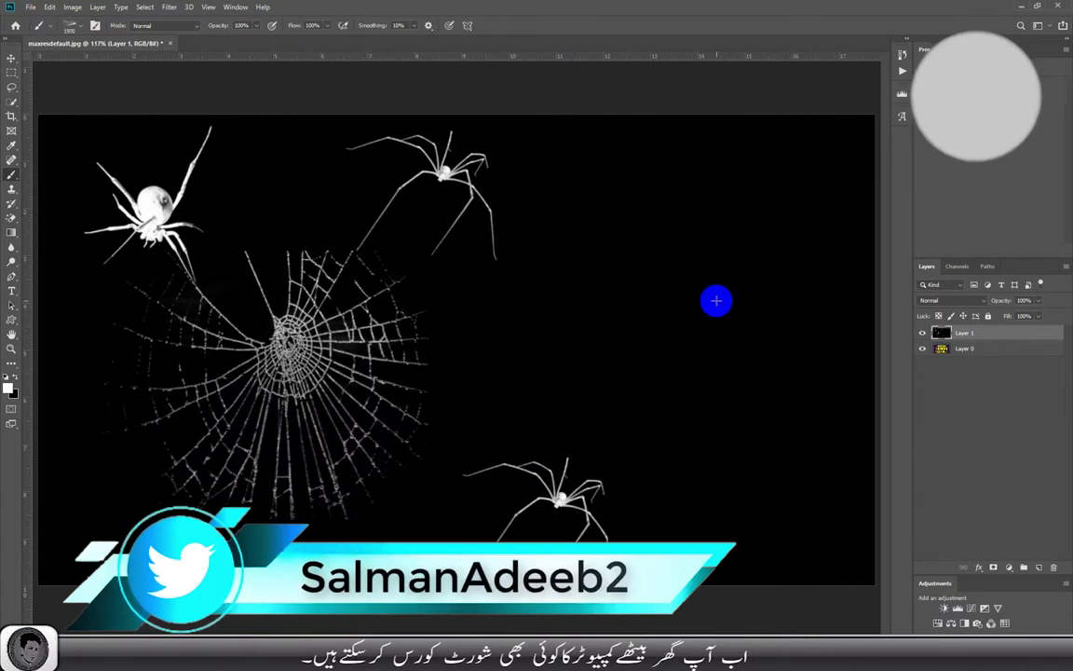
pyautogui.press('[')
pyautogui.press('[')
pyautogui.press('[')
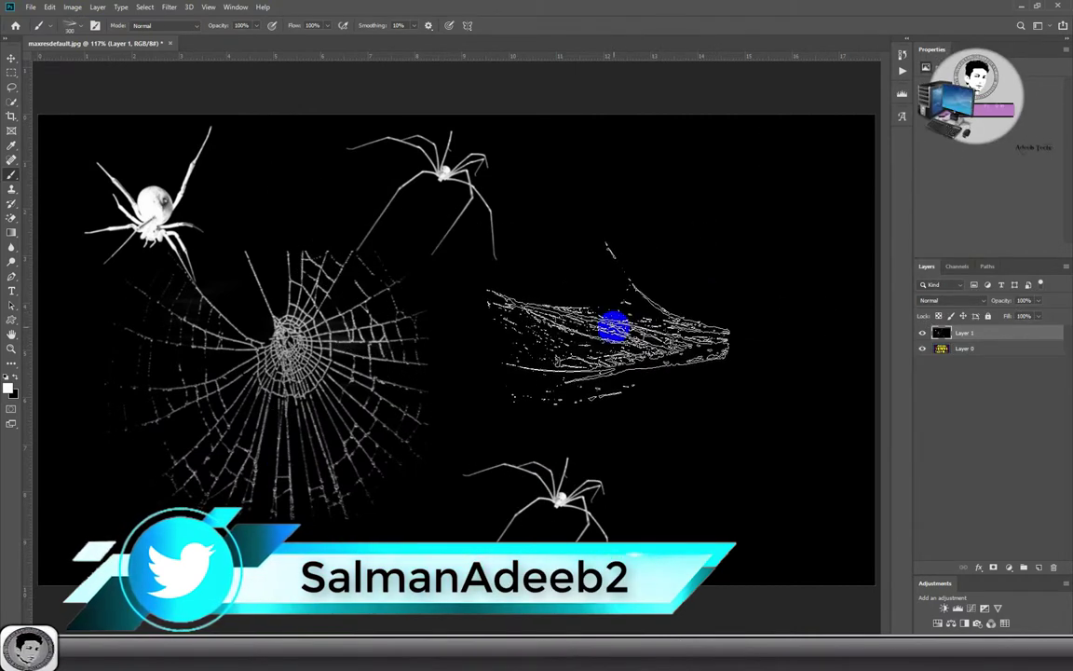
pyautogui.click(761, 210)
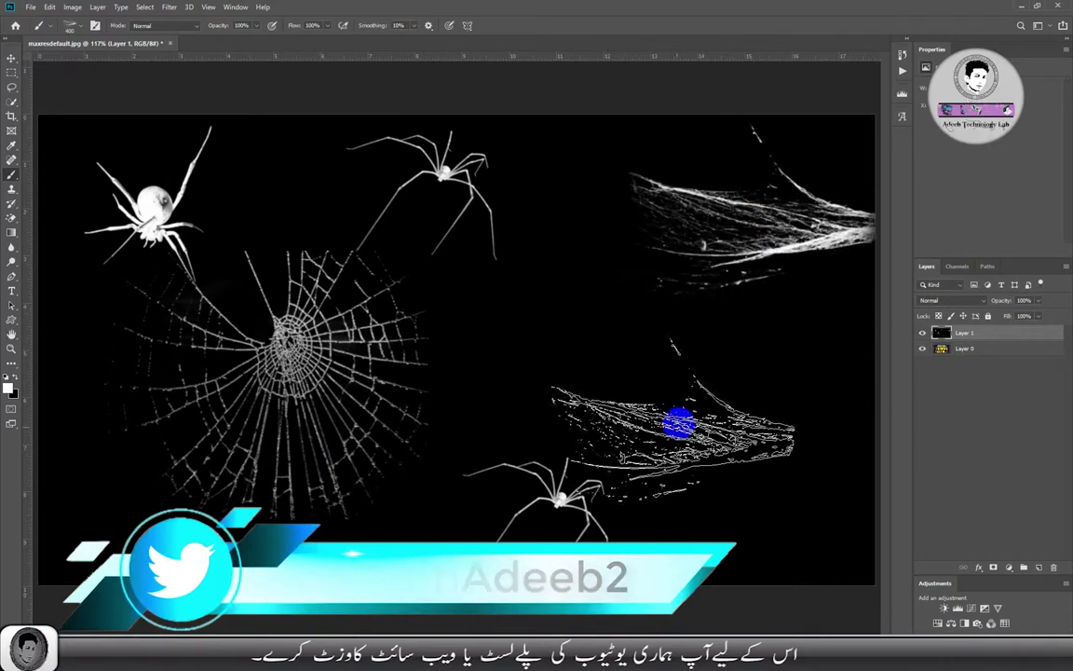
# - Stamp a round cobweb brush, reduced to 500 px, at the canvas's right centre
pyautogui.click(93, 27)
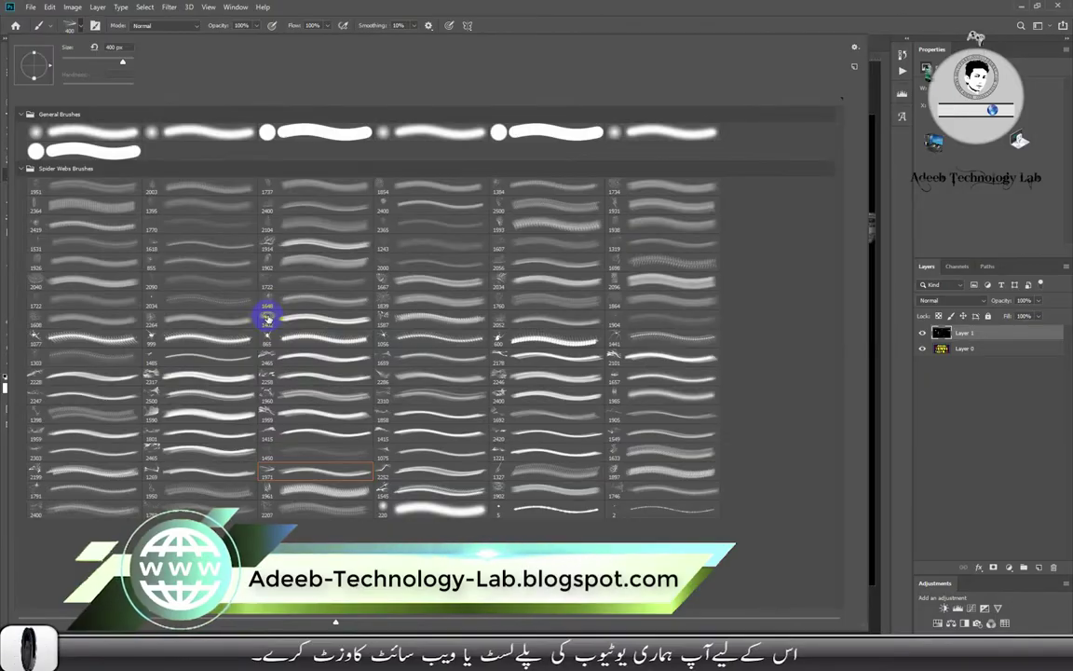
pyautogui.doubleClick(266, 316)
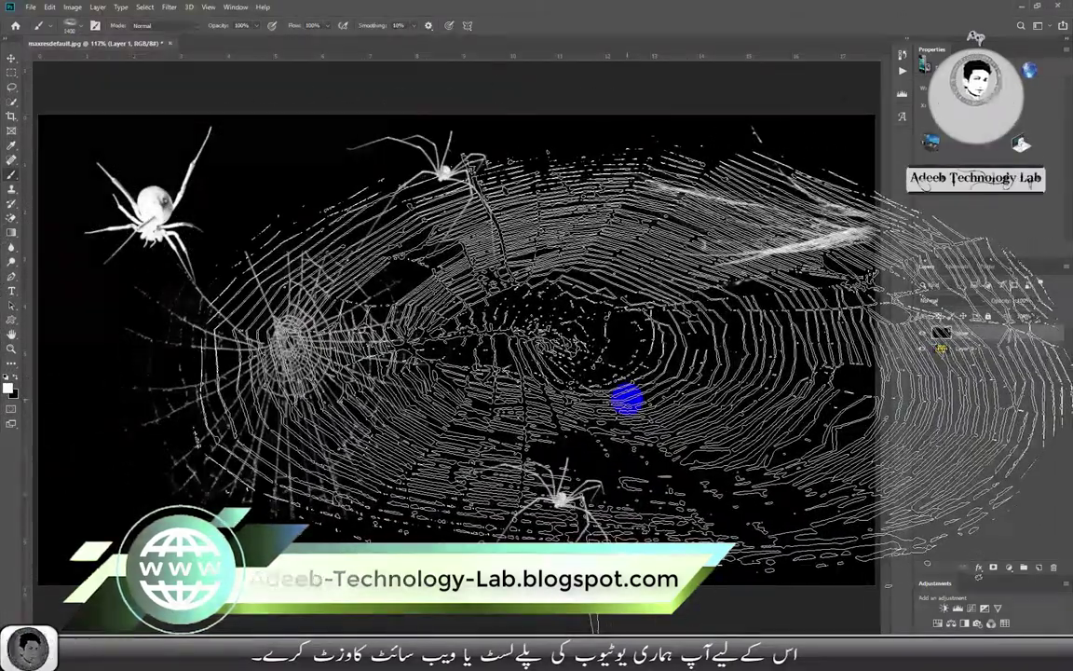
pyautogui.press('[')
pyautogui.press('[')
pyautogui.press('[')
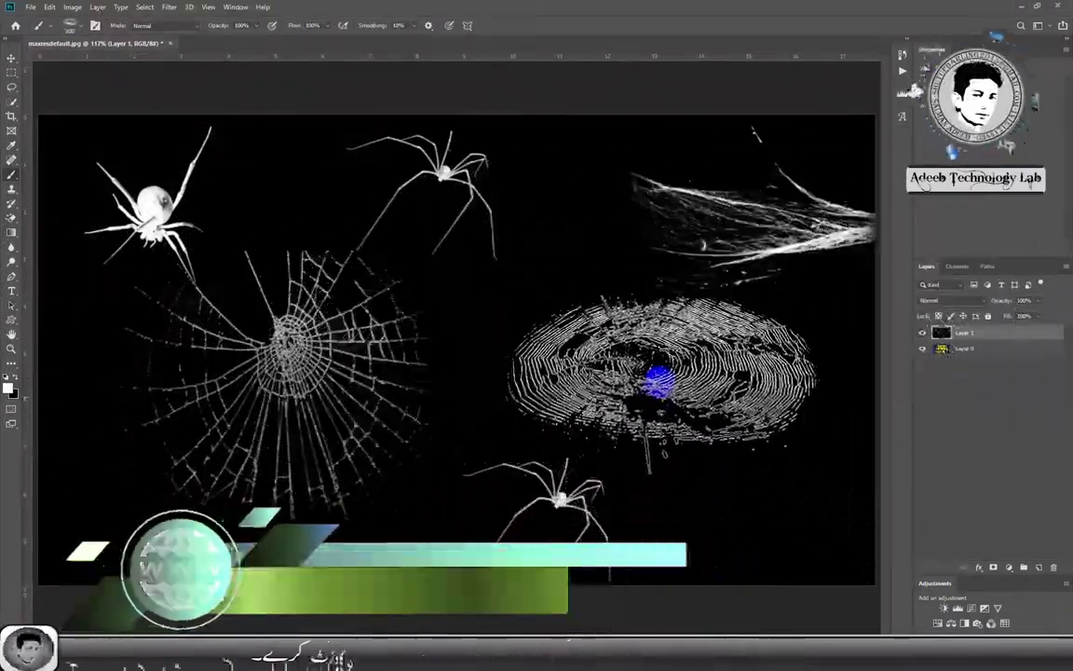
pyautogui.click(696, 393)
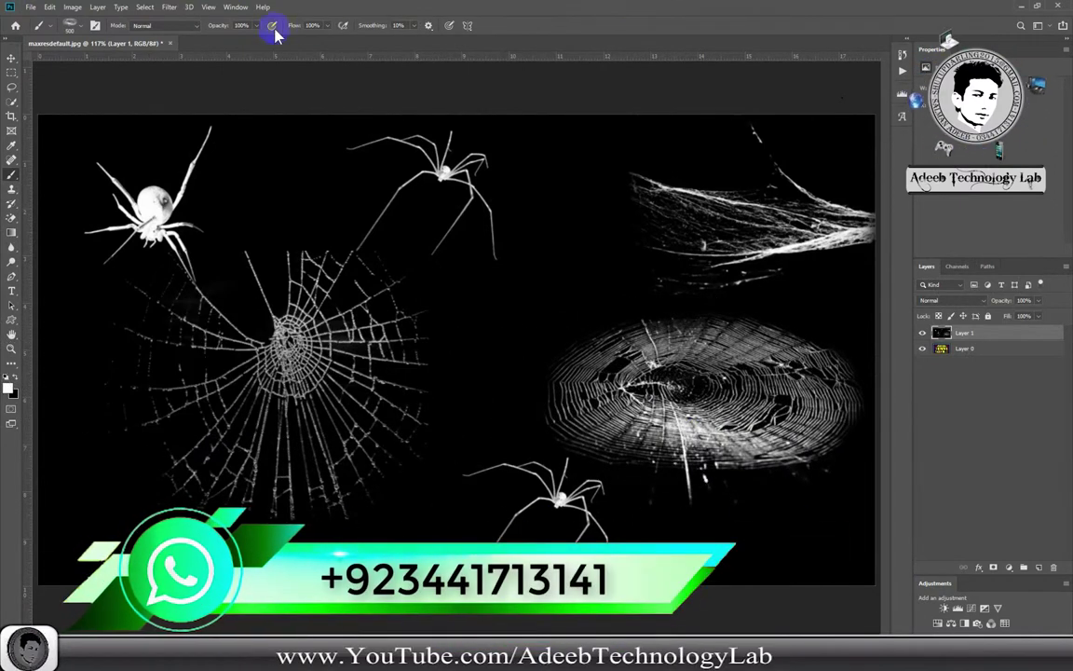
# - Close the brush presets unchanged, then minimize the Photoshop, browser and File Explorer windows
pyautogui.click(79, 28)
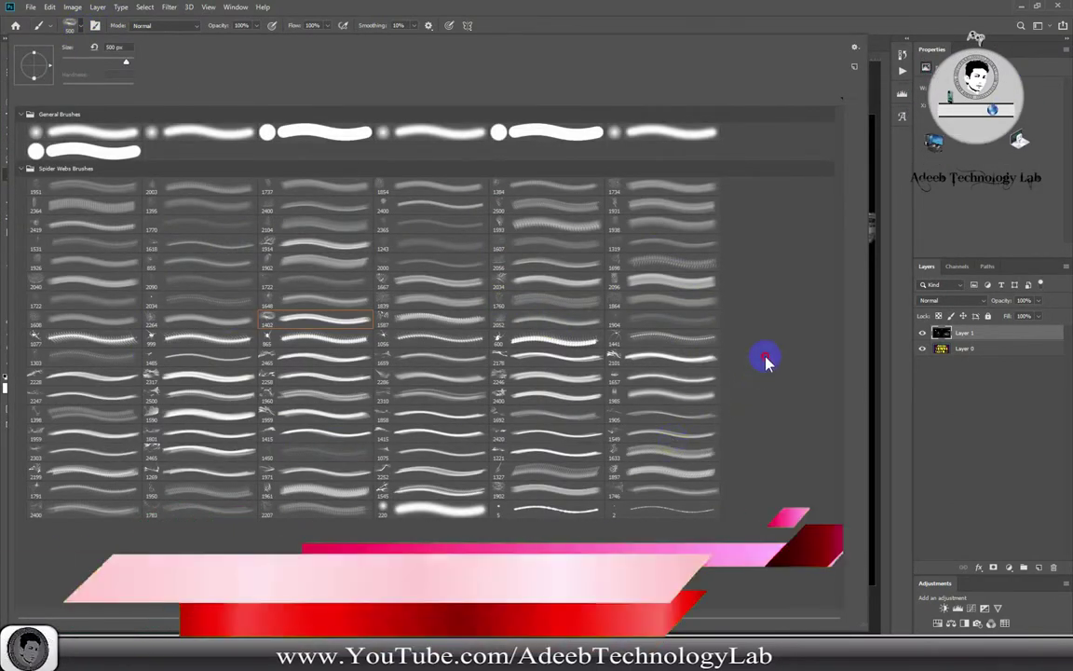
pyautogui.click(756, 8)
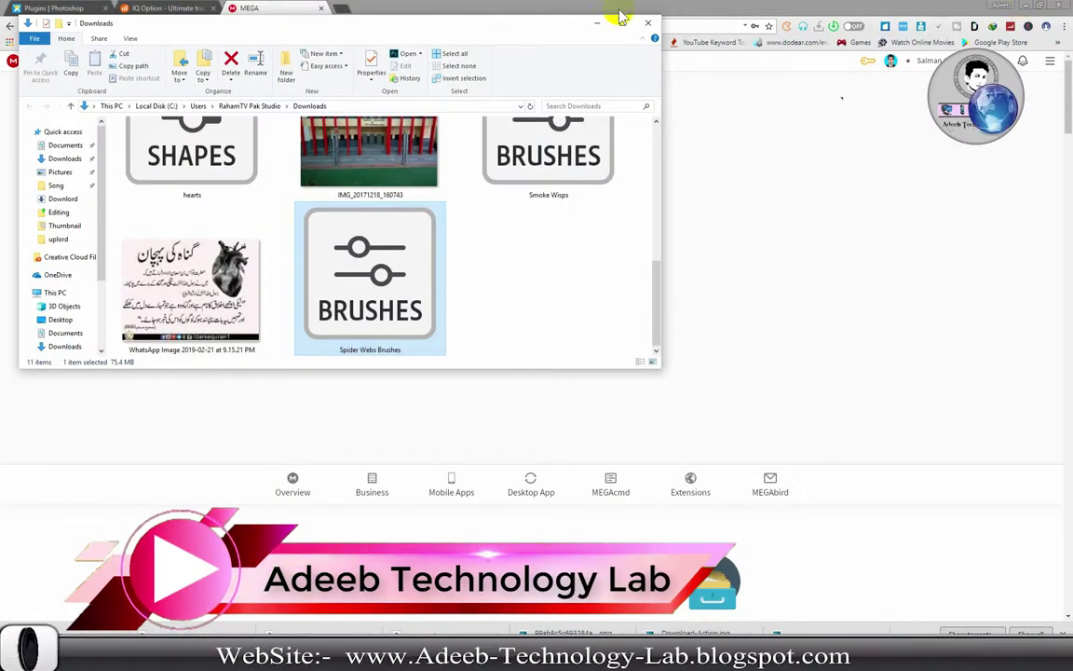
pyautogui.click(597, 23)
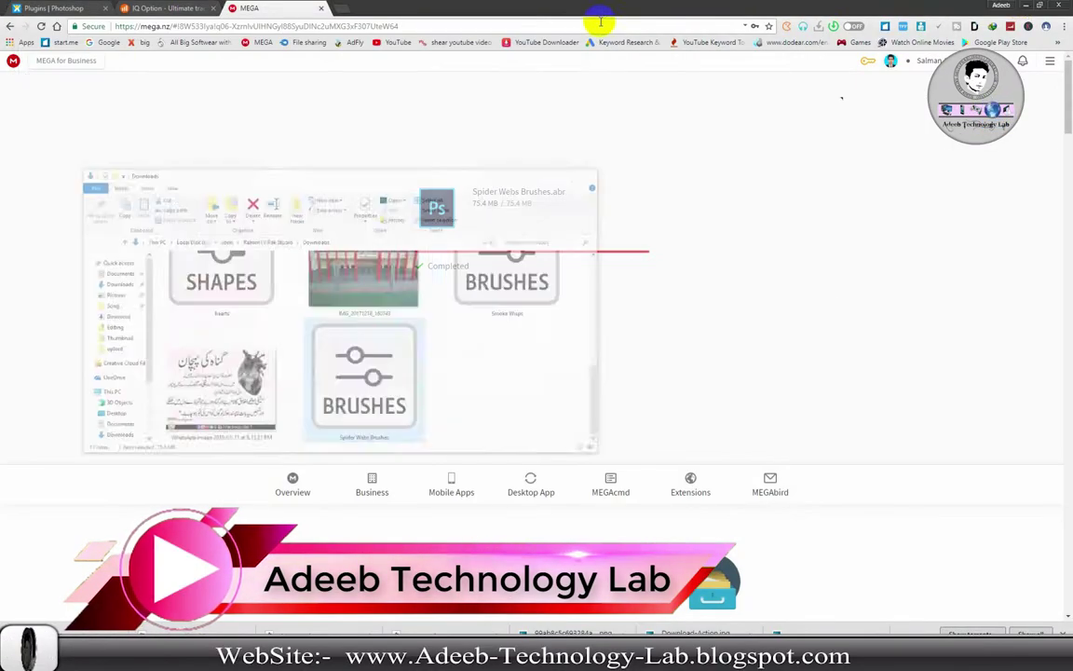
pyautogui.click(1028, 6)
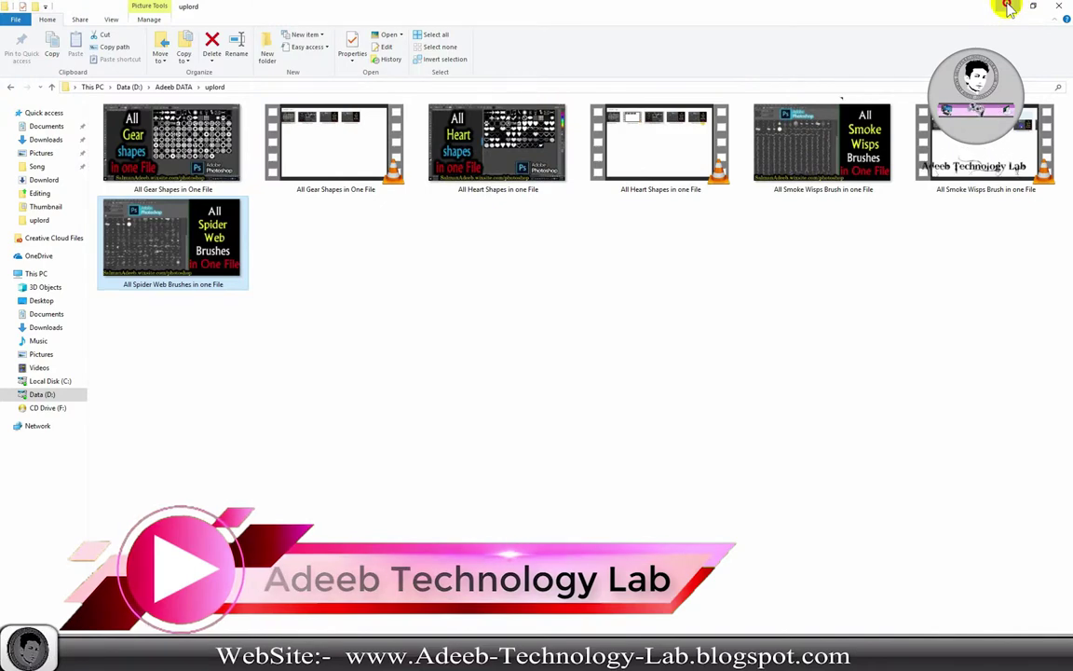
pyautogui.click(1004, 7)
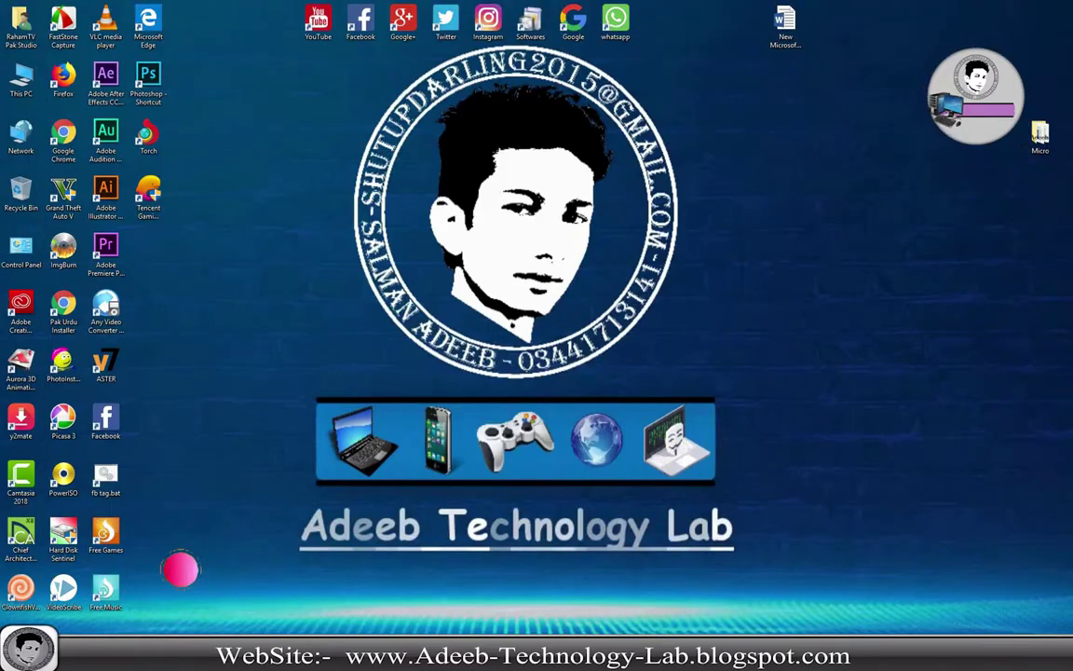